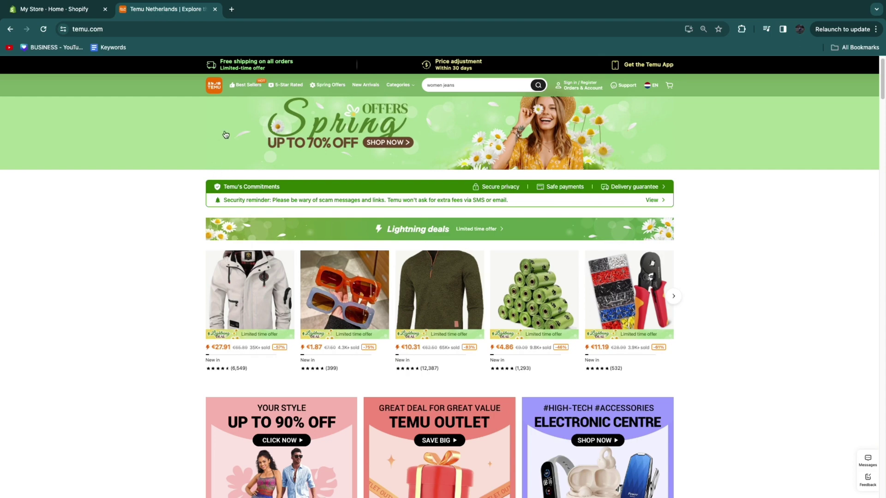
Browse the Temu homepage to find the nose hair trimmer listing
scroll(124, 240, down, 5)
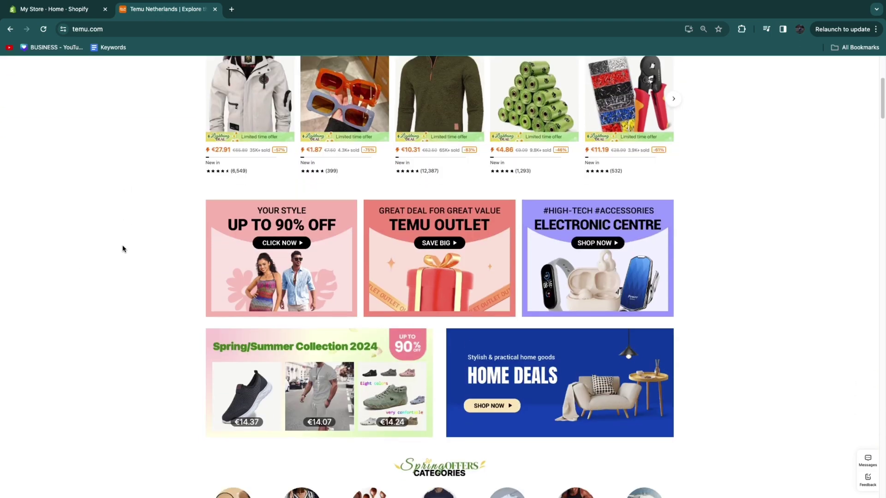
scroll(123, 249, down, 7)
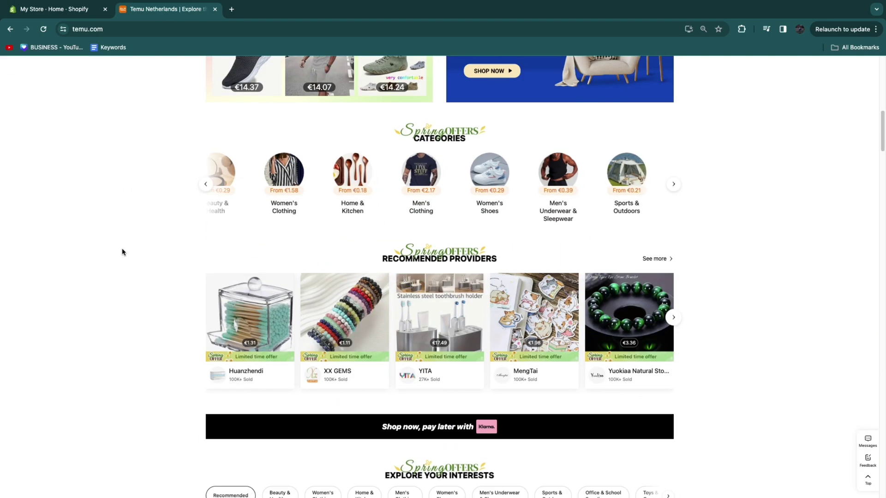
key(ctrl+shift+Tab)
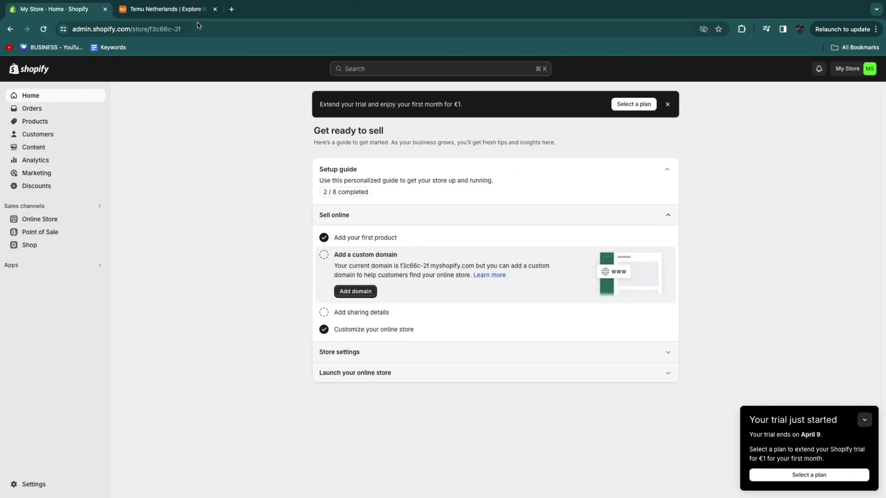
click(184, 13)
scroll(153, 221, down, 5)
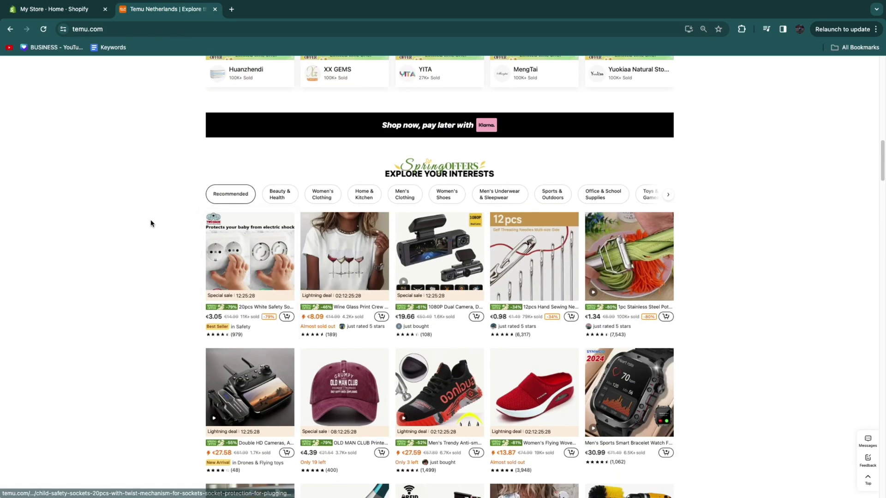
scroll(92, 272, down, 8)
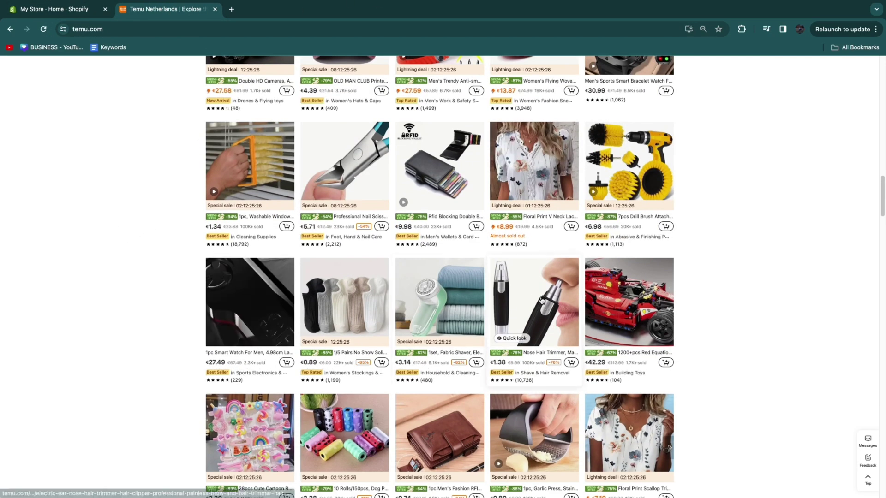
Open the nose hair trimmer's product page, view its reviews, and select its web address
click(542, 301)
scroll(447, 220, down, 5)
scroll(251, 235, up, 1)
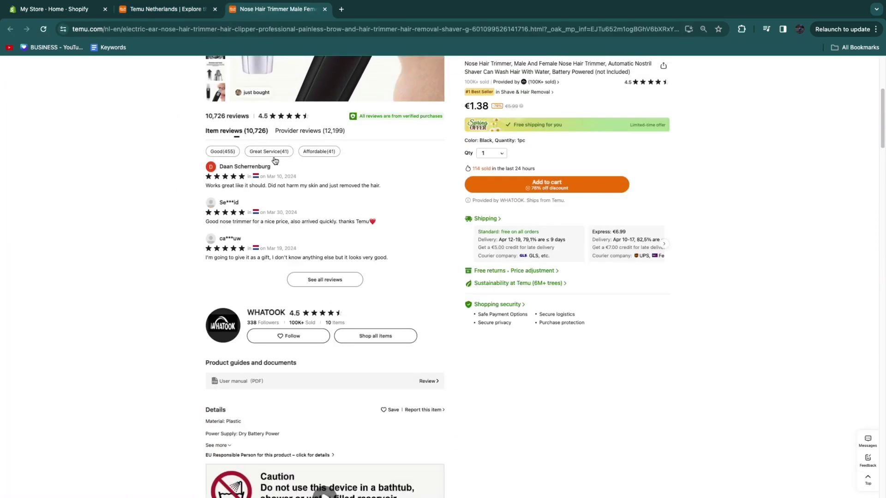
scroll(277, 174, up, 5)
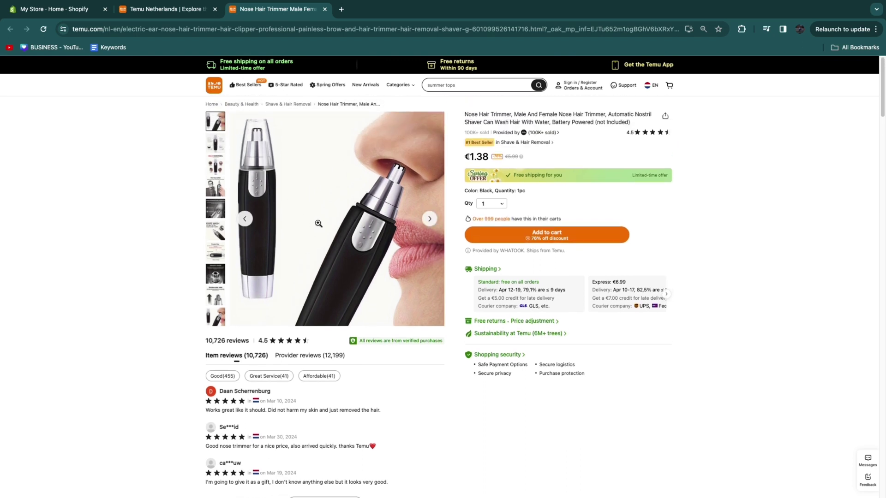
click(319, 29)
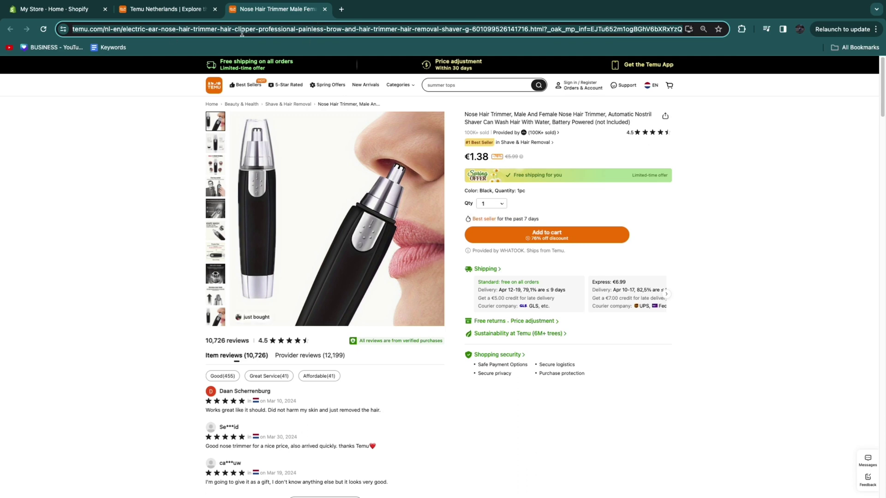
In the Shopify admin, go to Apps and view all recommended apps
click(60, 9)
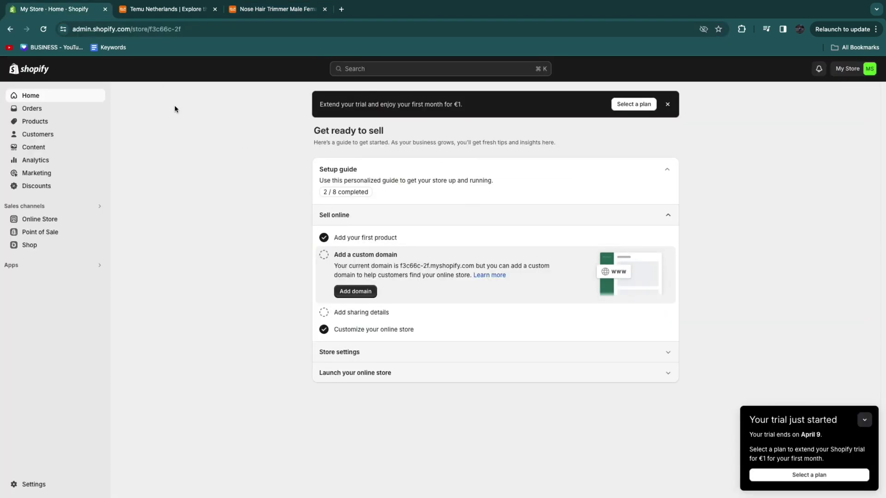
click(29, 265)
click(335, 129)
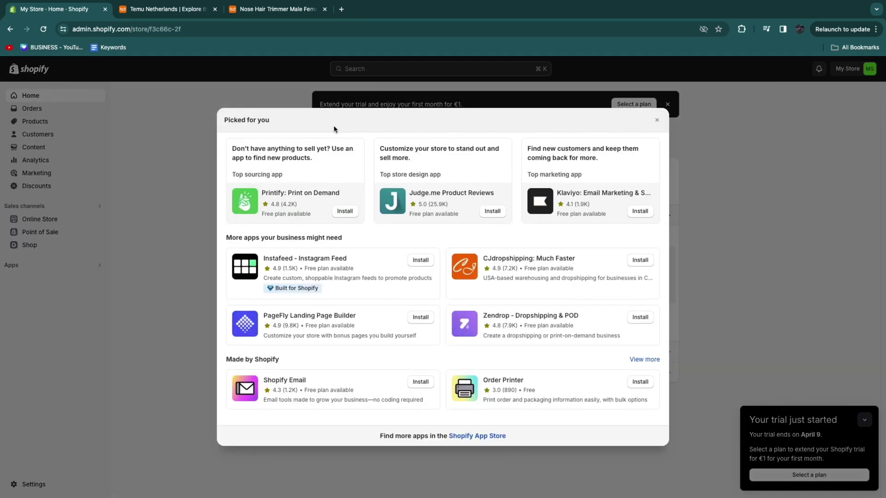
Search the App Store for 'import temu reviews' and open the WiseReviews - Reviews Importer listing
click(465, 437)
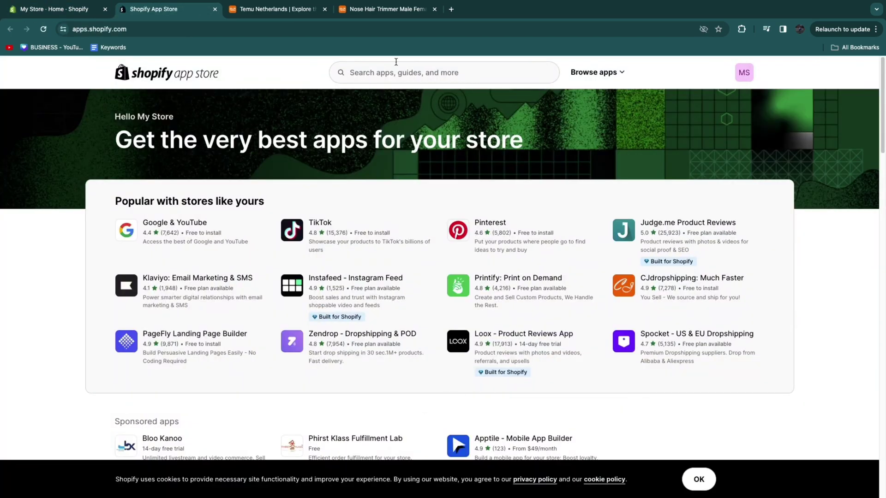
click(367, 70)
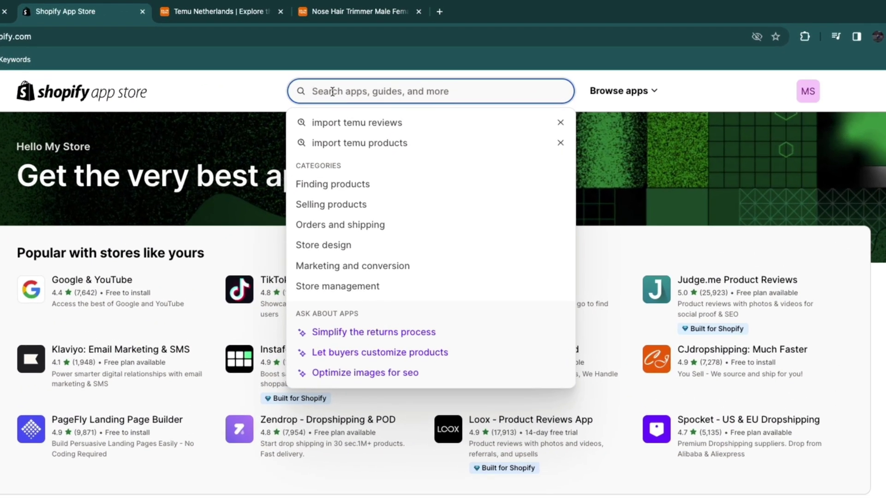
text(import )
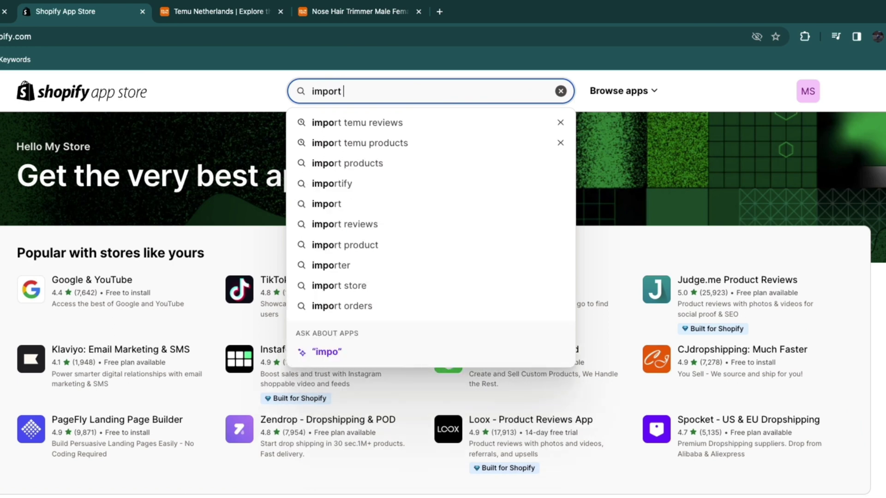
text(temu rev)
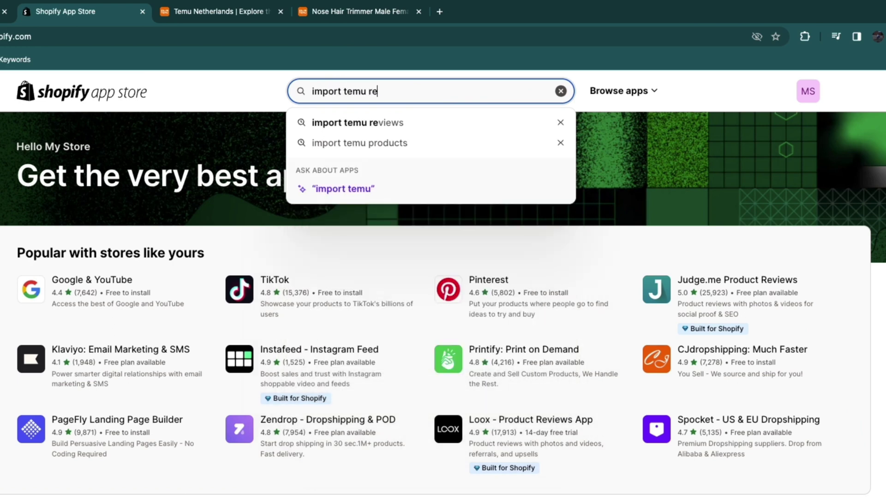
text(iews)
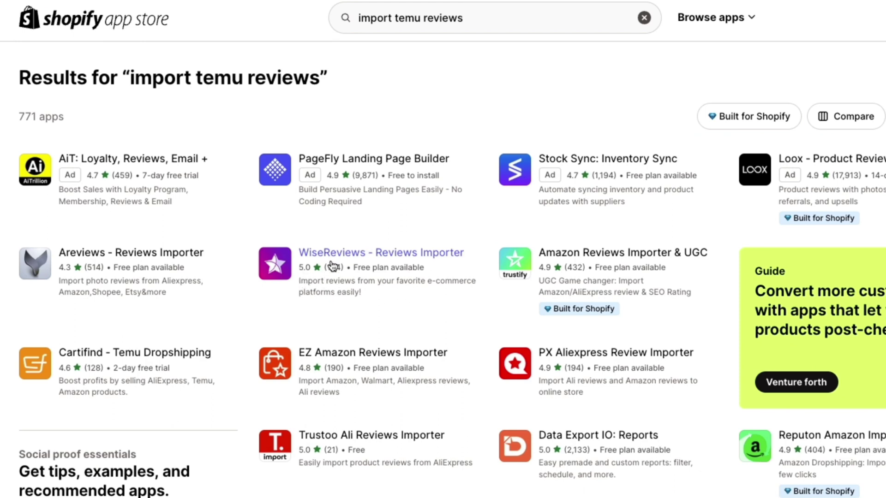
drag(353, 269, 425, 276)
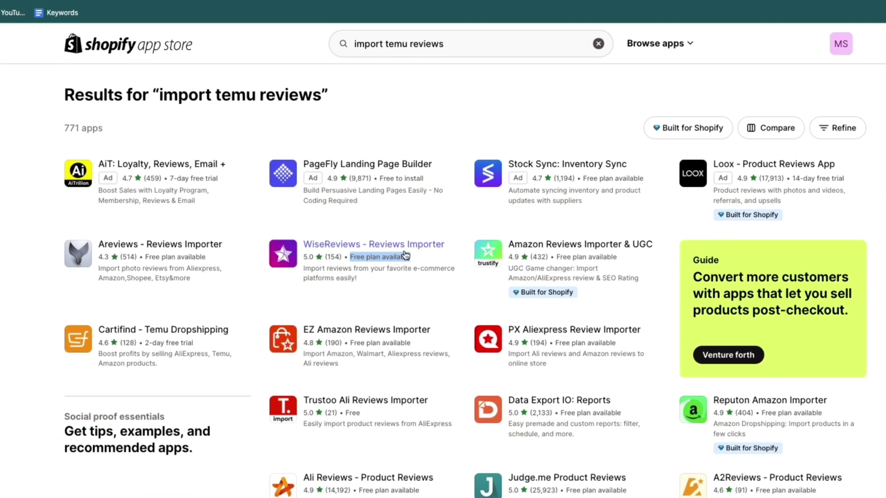
click(422, 273)
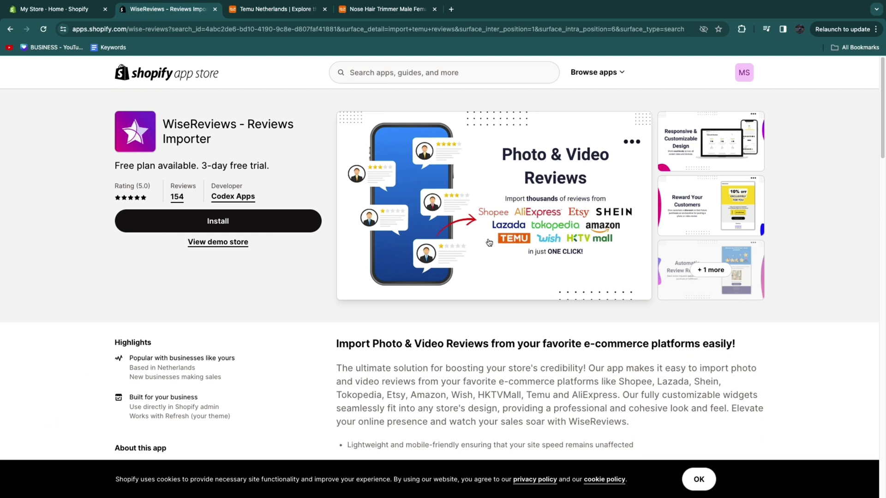
scroll(485, 259, down, 5)
scroll(480, 270, down, 4)
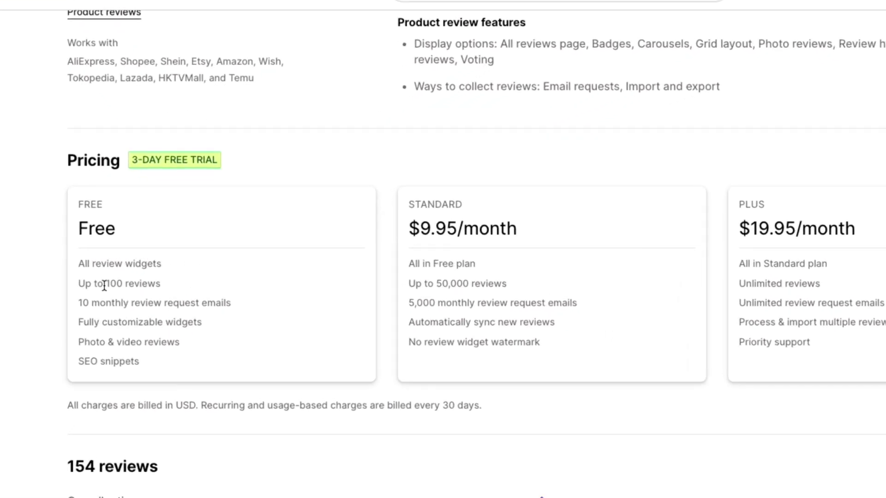
drag(79, 269, 172, 266)
drag(82, 289, 201, 292)
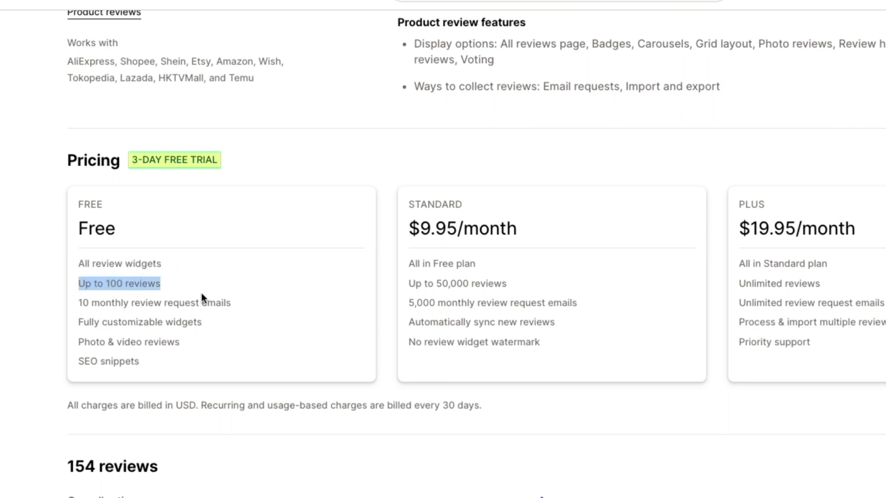
drag(79, 305, 277, 307)
click(76, 322)
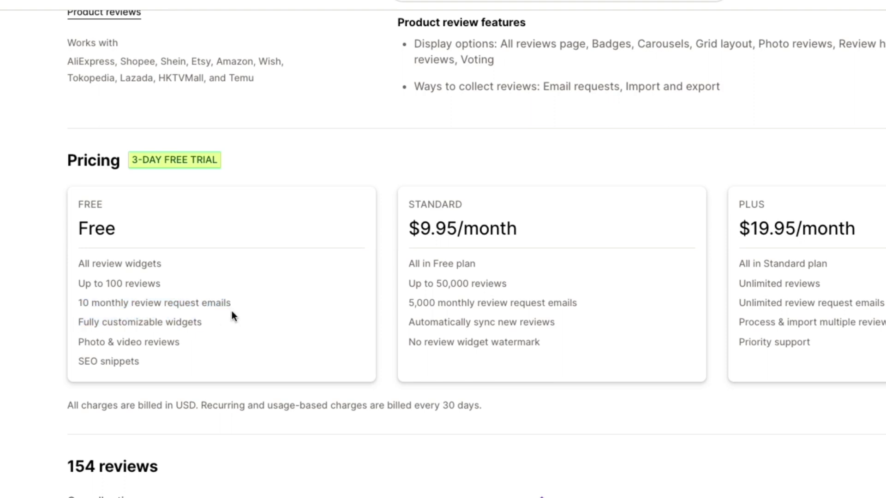
drag(75, 344, 167, 359)
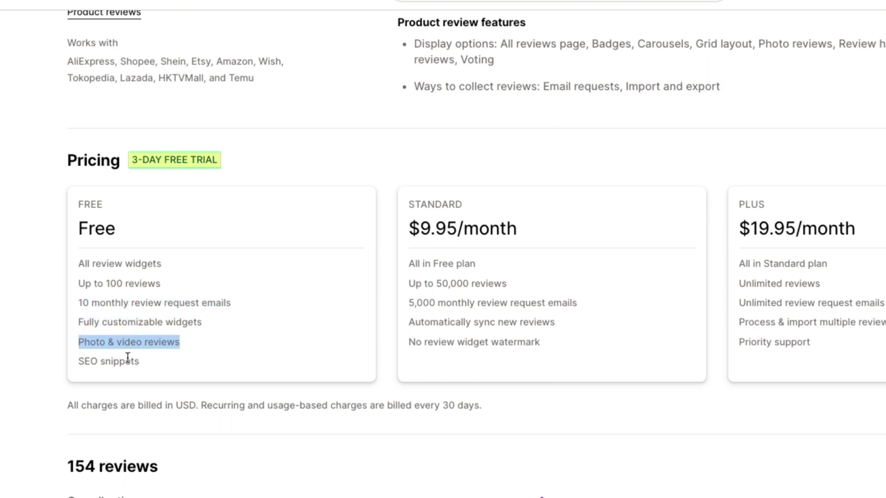
drag(77, 361, 232, 373)
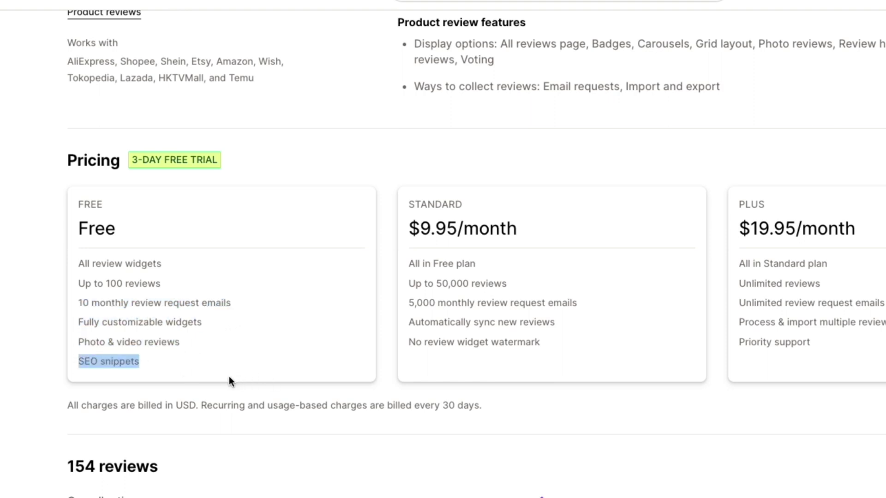
click(376, 334)
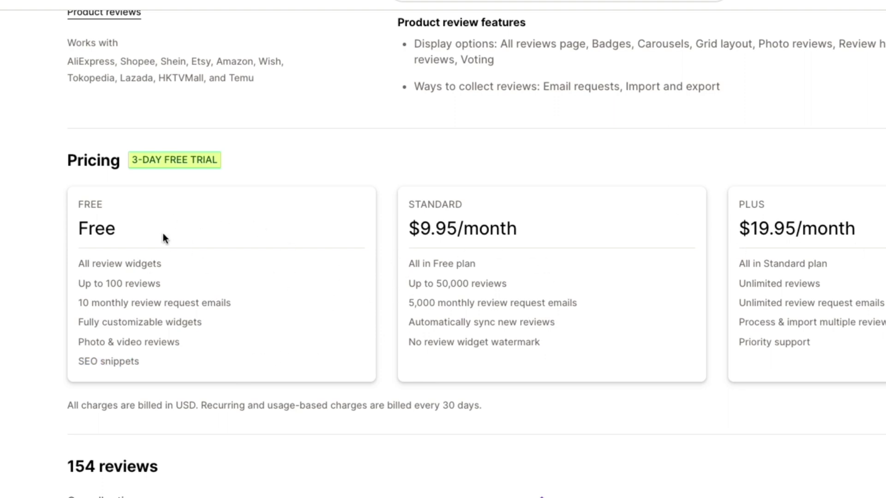
drag(106, 286, 148, 287)
click(375, 281)
drag(441, 286, 470, 286)
click(362, 307)
drag(407, 309, 602, 306)
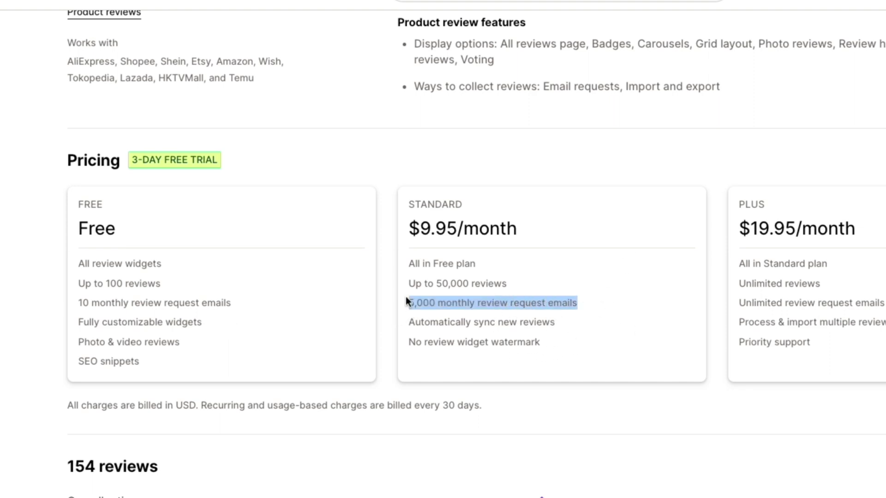
click(588, 225)
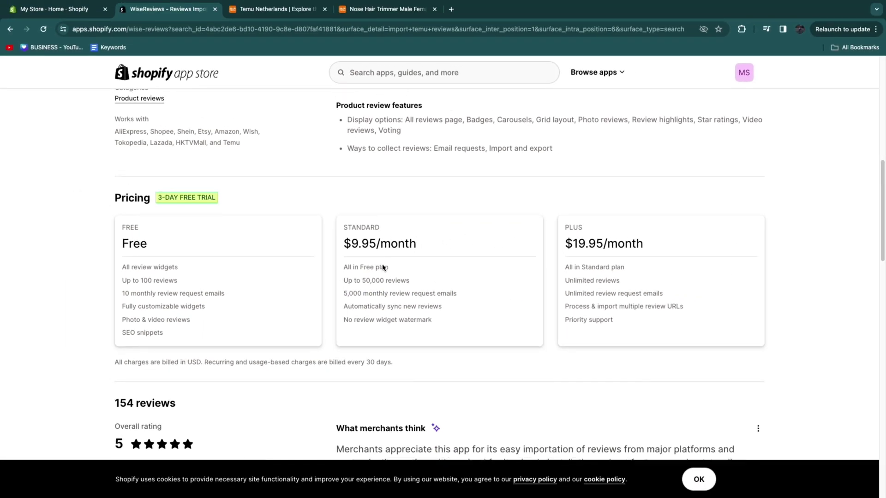
scroll(383, 267, up, 10)
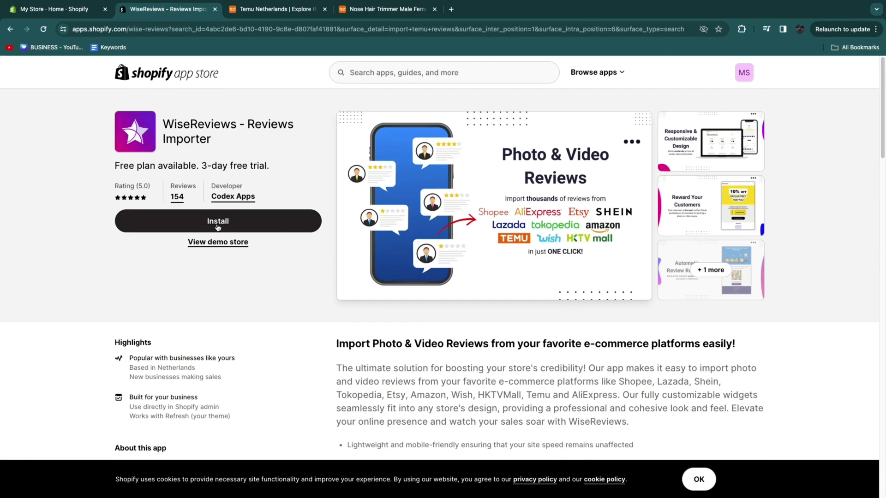
Install WiseReviews, then paste the Temu trimmer URL into the import form's Product URL field
click(226, 227)
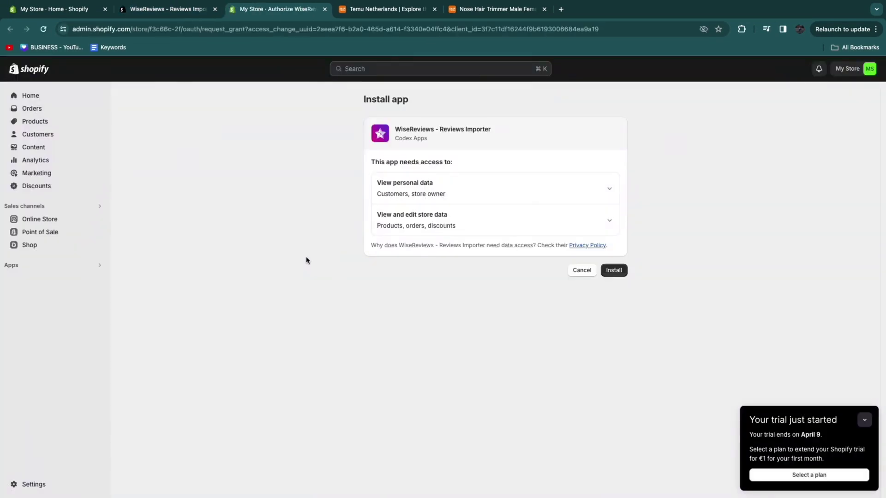
click(615, 272)
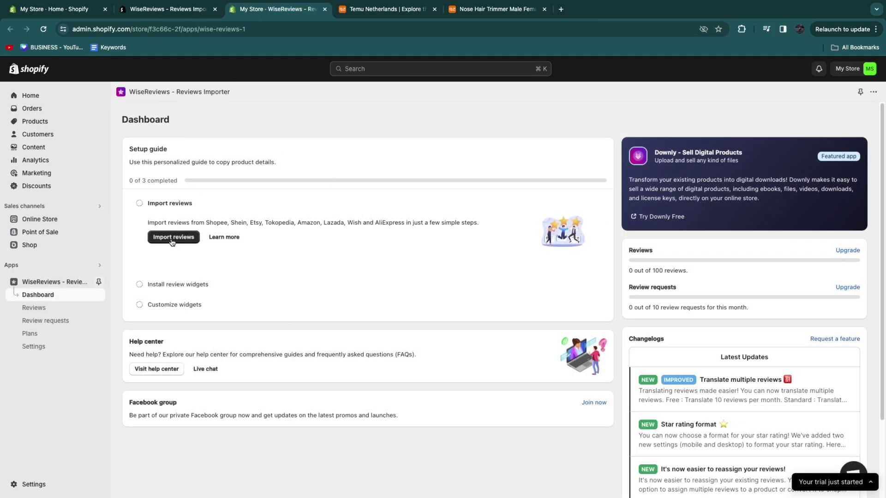
click(175, 237)
click(356, 270)
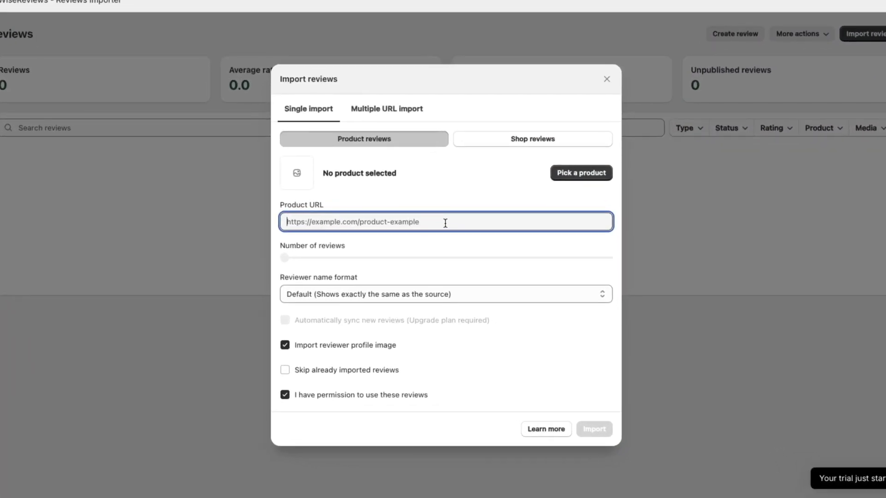
key(ctrl+v)
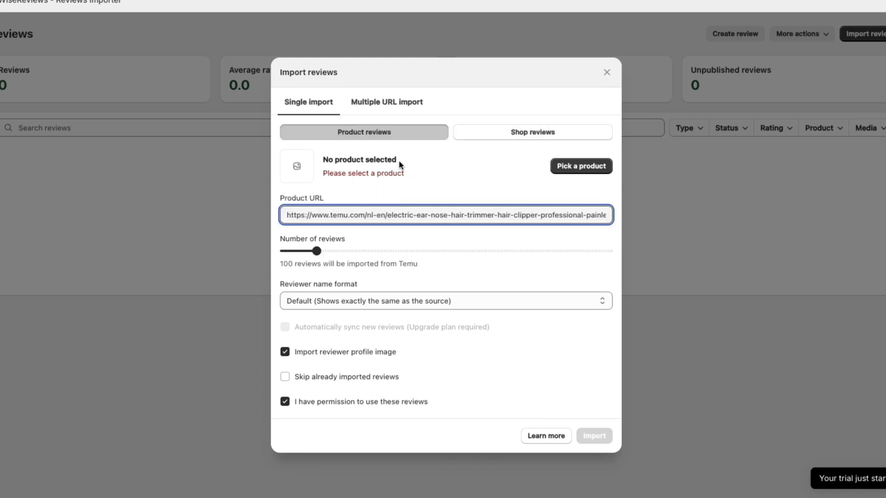
Pick the store's scalp massager as the destination product for imported reviews
click(562, 166)
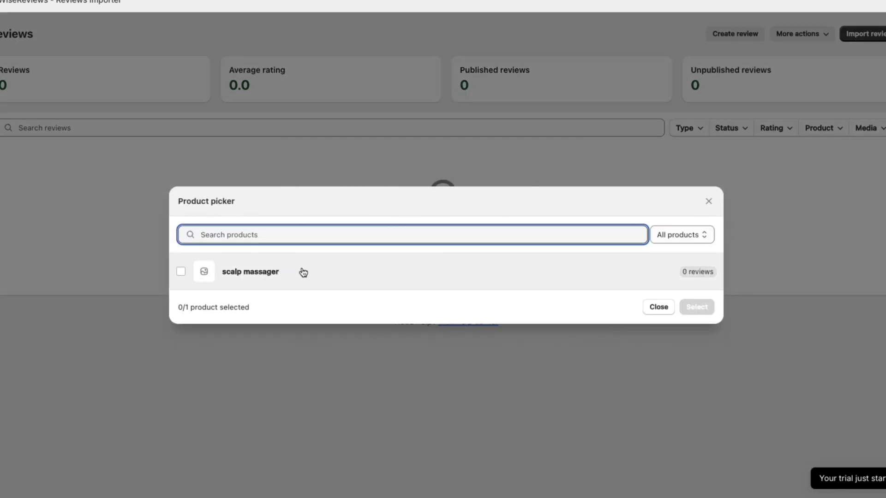
click(302, 271)
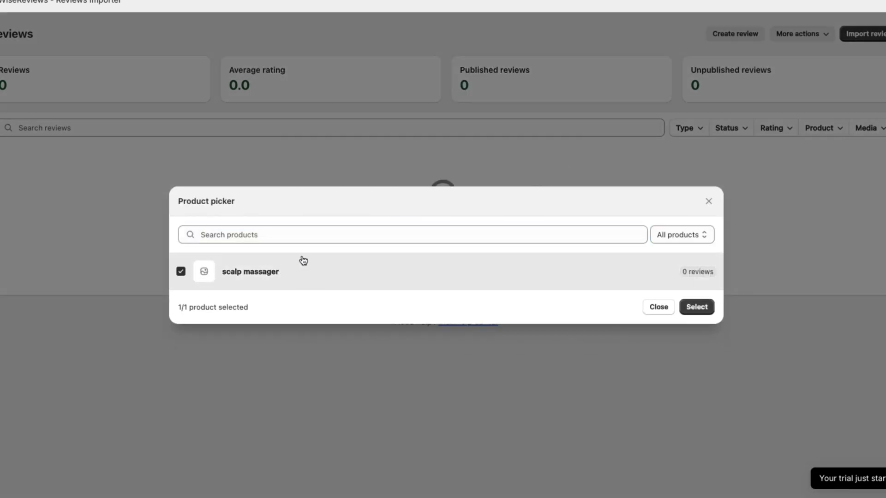
click(696, 306)
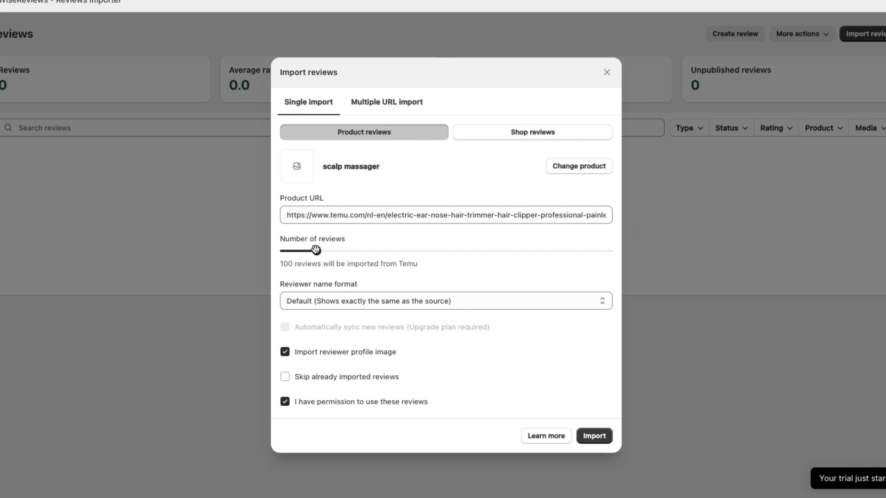
Set Number of reviews to 50 and keep Reviewer name format on Default
drag(316, 250, 408, 244)
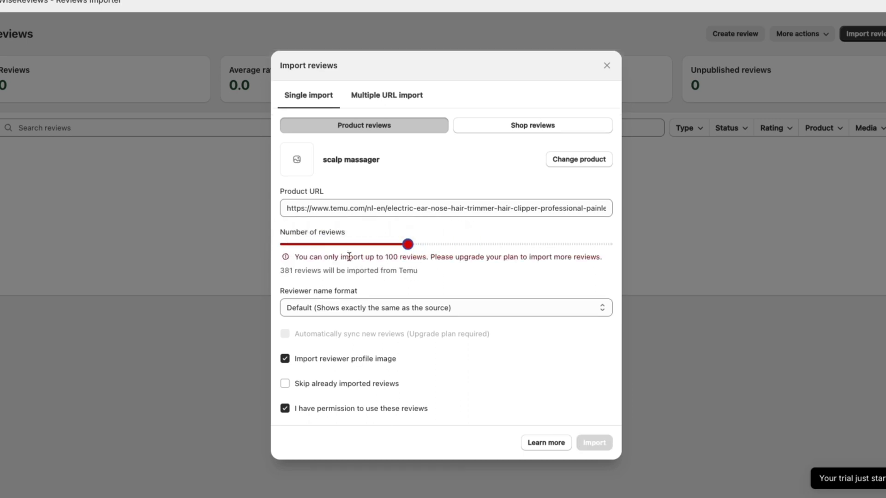
drag(350, 257, 301, 241)
click(354, 300)
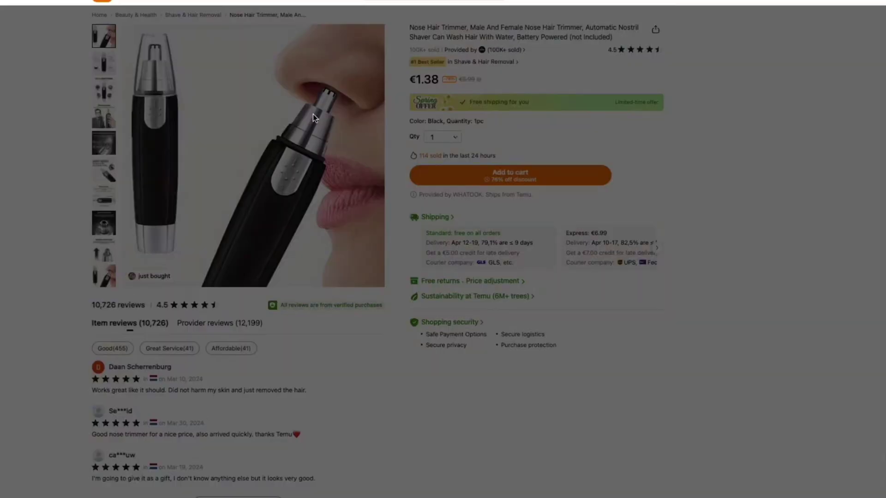
scroll(314, 118, down, 1)
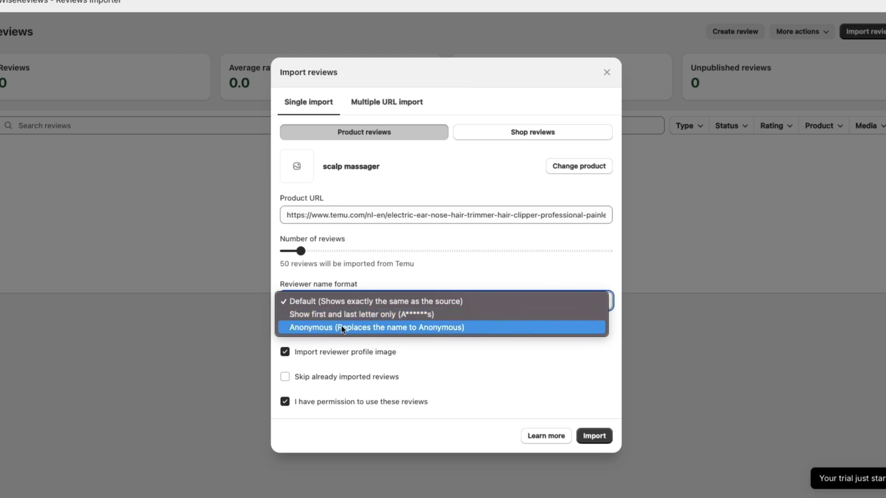
click(383, 301)
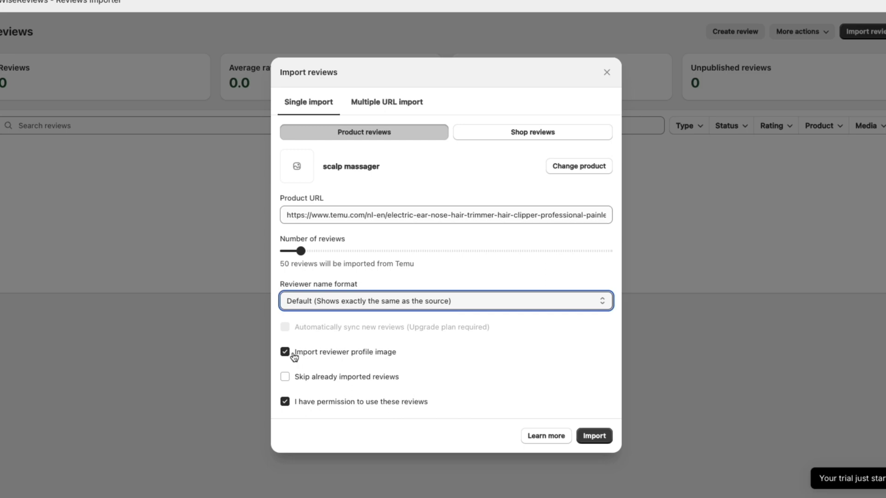
Check the Temu product page again, then review the remaining import form options
drag(297, 358, 392, 366)
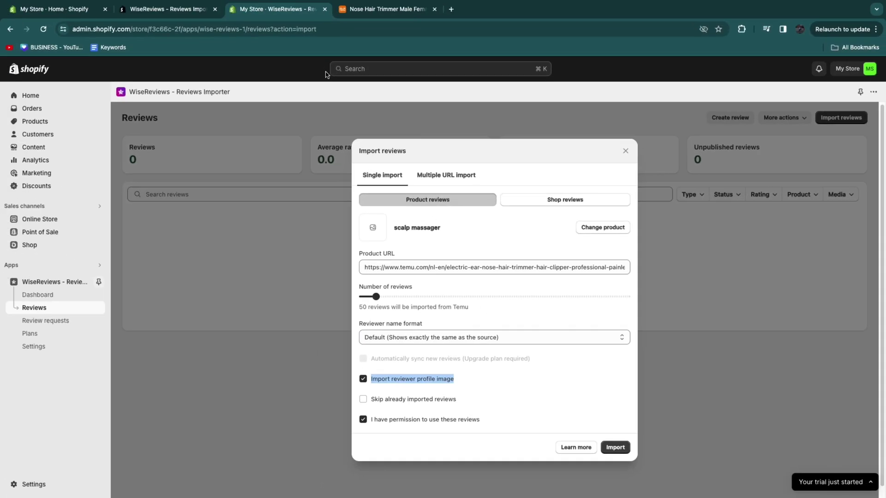
click(397, 14)
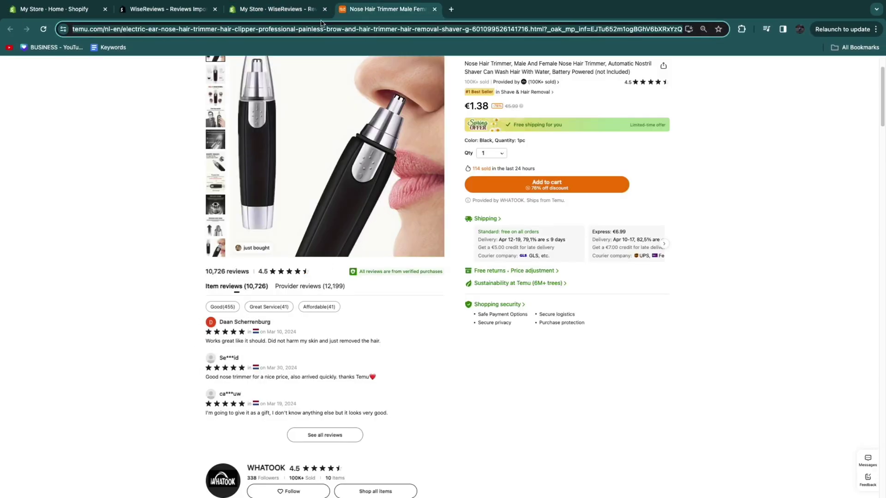
click(292, 11)
drag(371, 403, 484, 397)
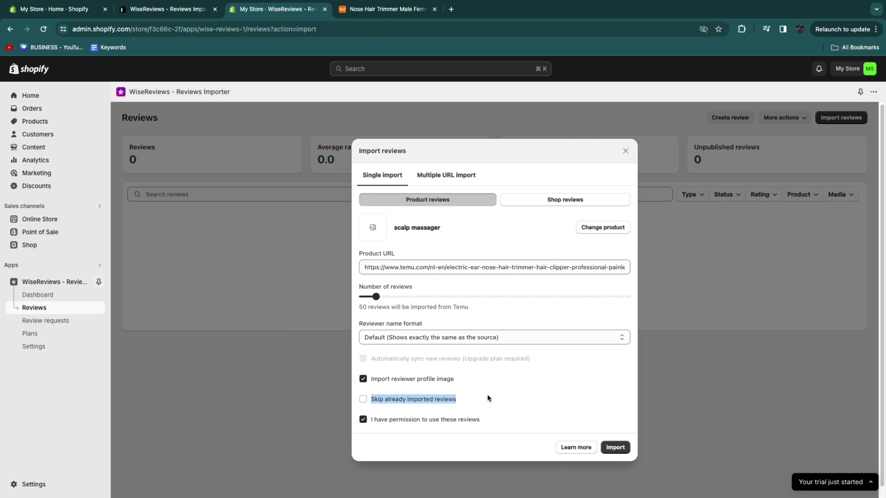
click(502, 384)
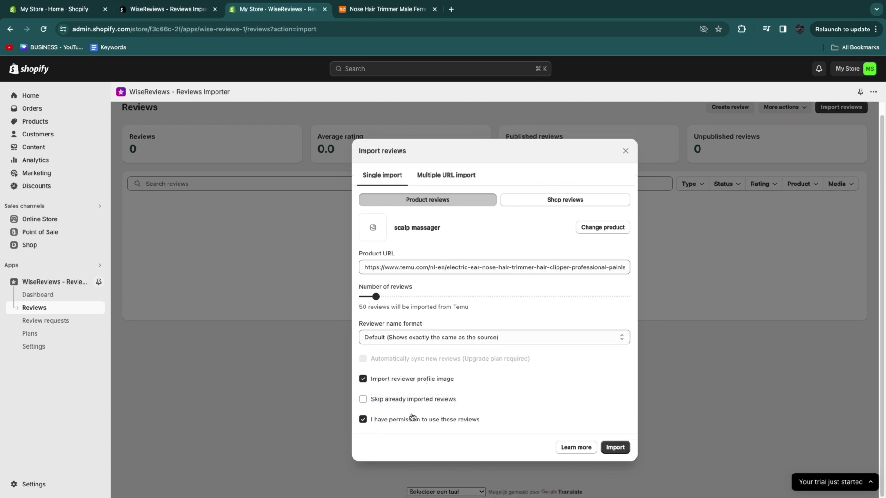
drag(371, 419, 482, 419)
click(481, 400)
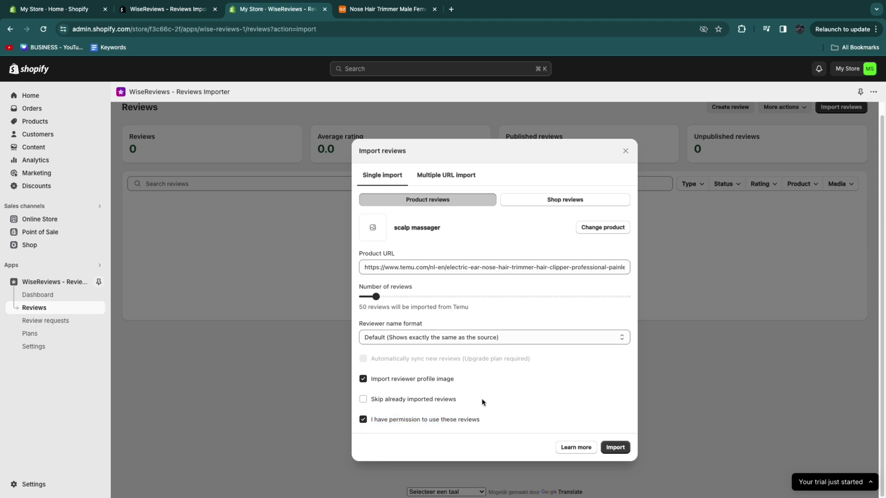
Run the import of 50 reviews, dismissing the support chat while it completes
click(609, 451)
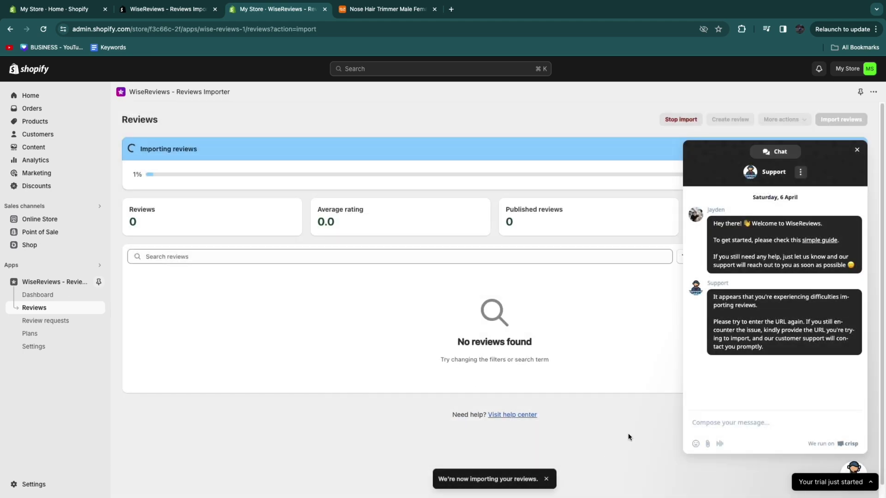
click(858, 151)
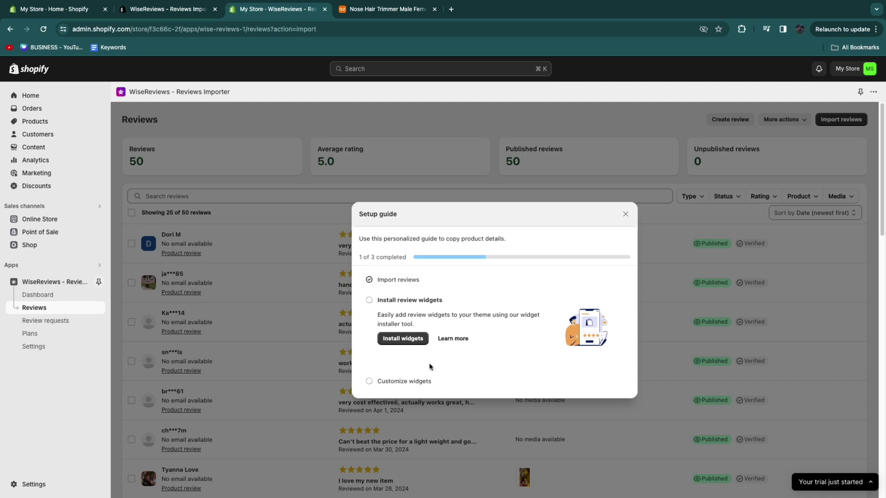
drag(377, 302, 444, 302)
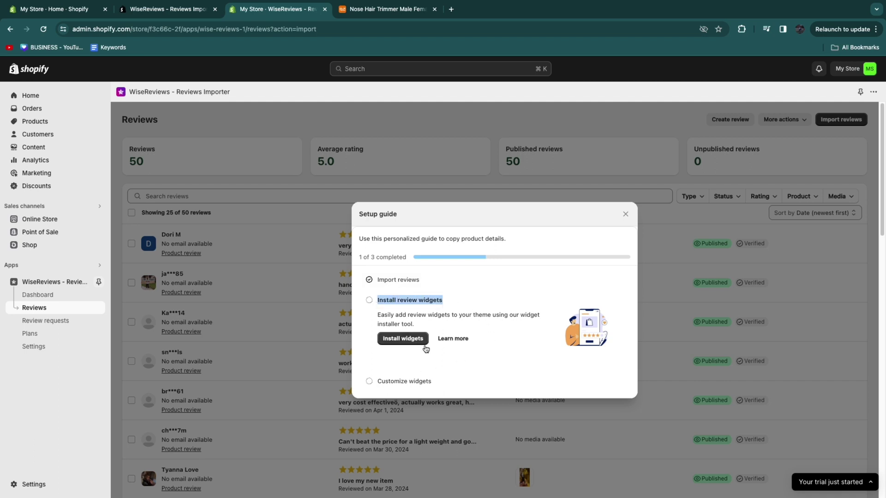
Switch on the WiseReviews app embed in the theme editor, save, and reload the setup page
click(403, 340)
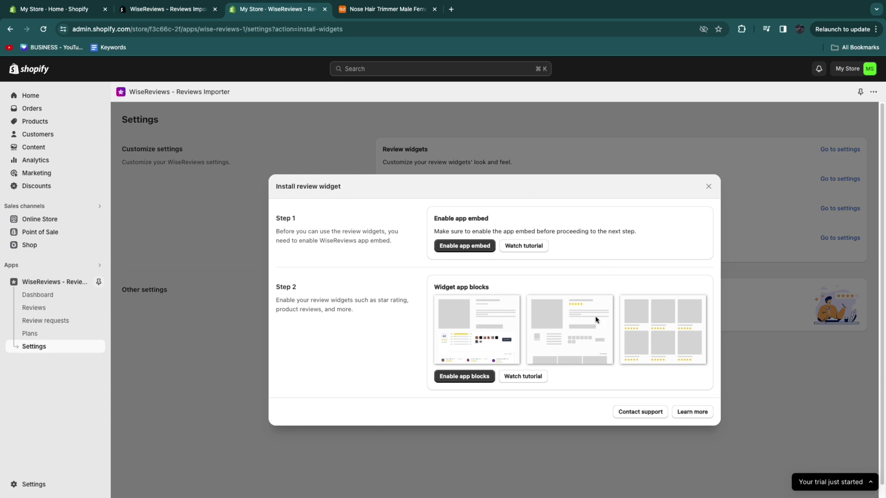
drag(434, 220, 544, 223)
click(459, 249)
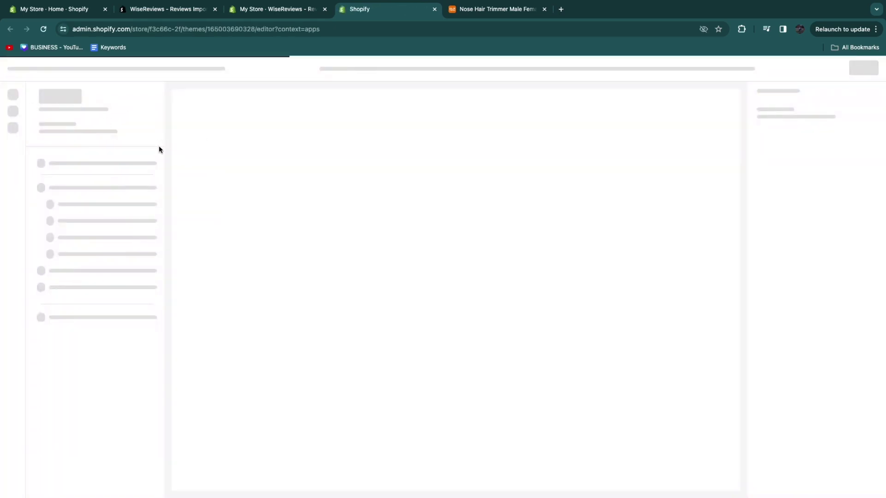
click(132, 152)
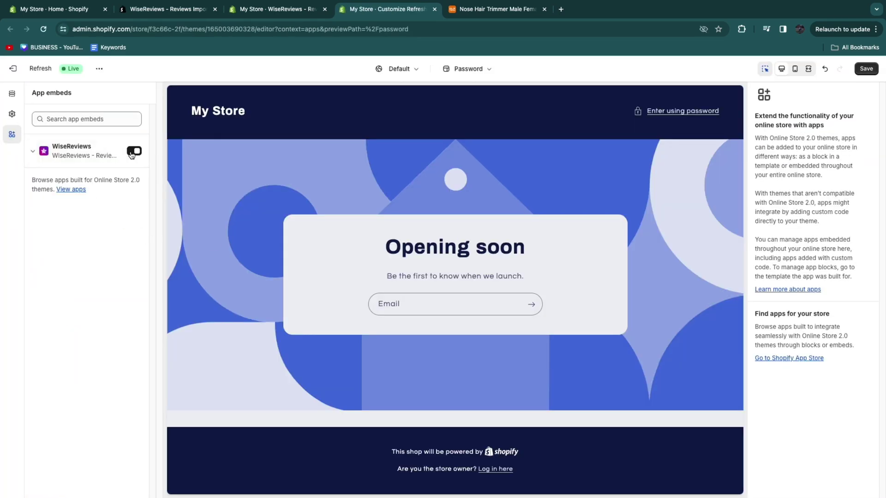
click(866, 70)
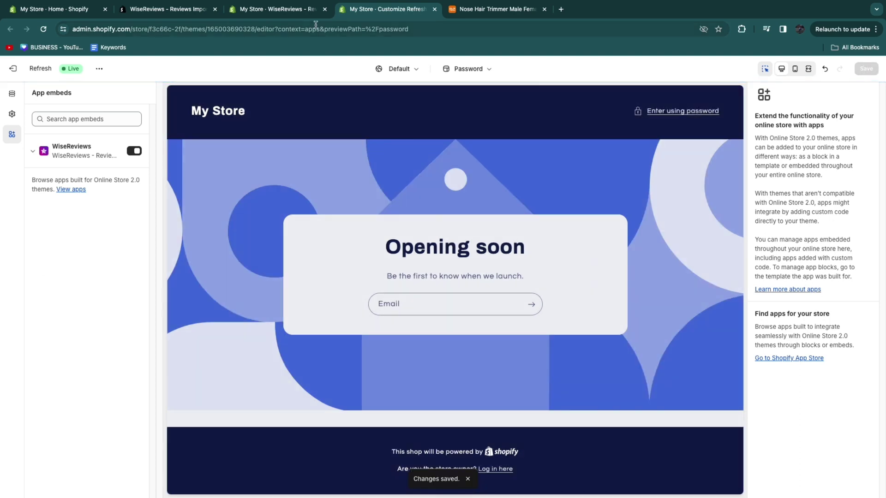
click(277, 8)
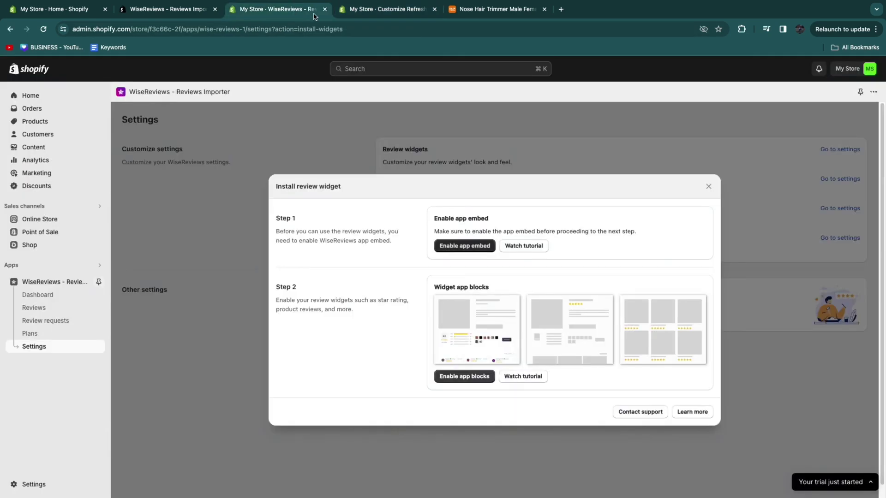
click(50, 34)
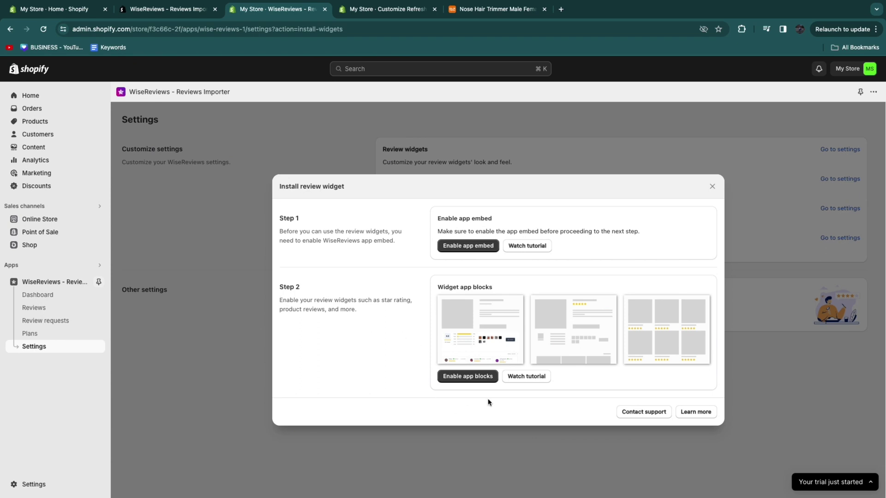
Open the theme editor via Enable app blocks and browse its sections and page templates
click(471, 383)
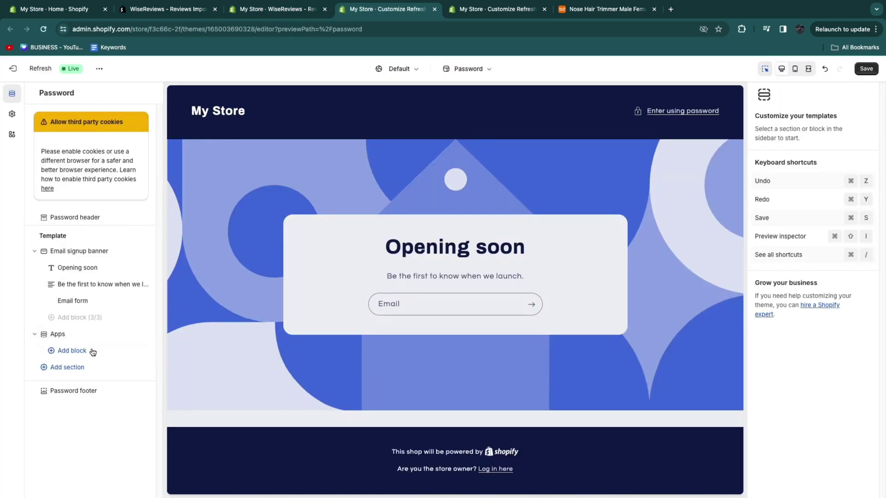
click(74, 372)
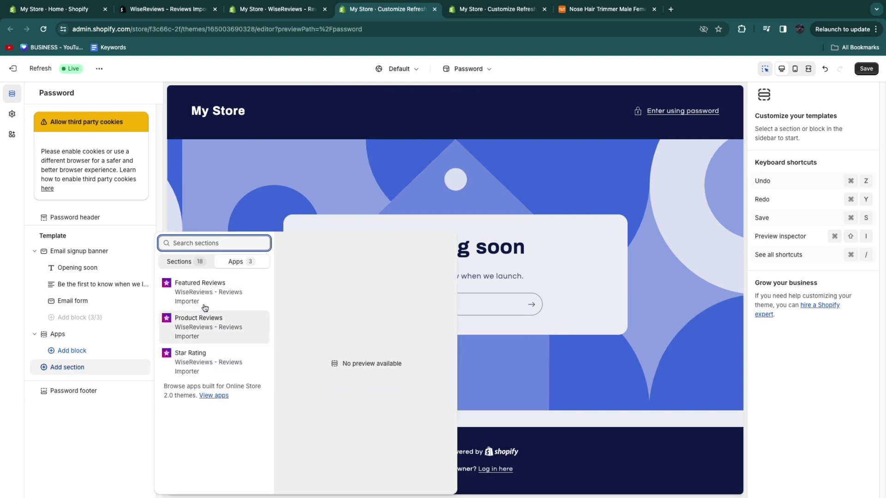
click(468, 68)
click(468, 69)
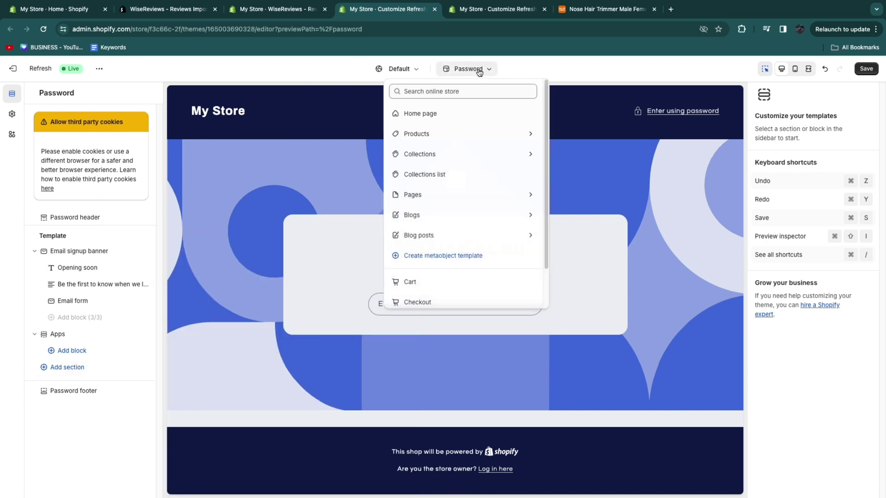
click(445, 134)
click(461, 135)
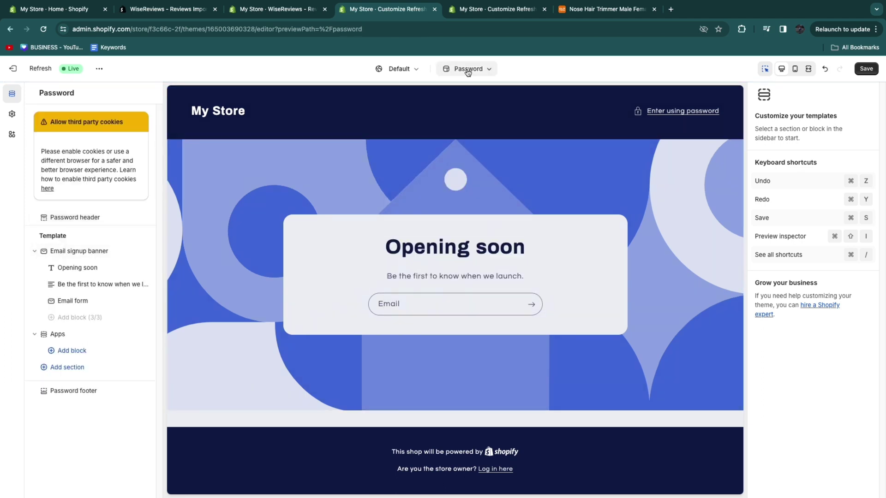
click(323, 125)
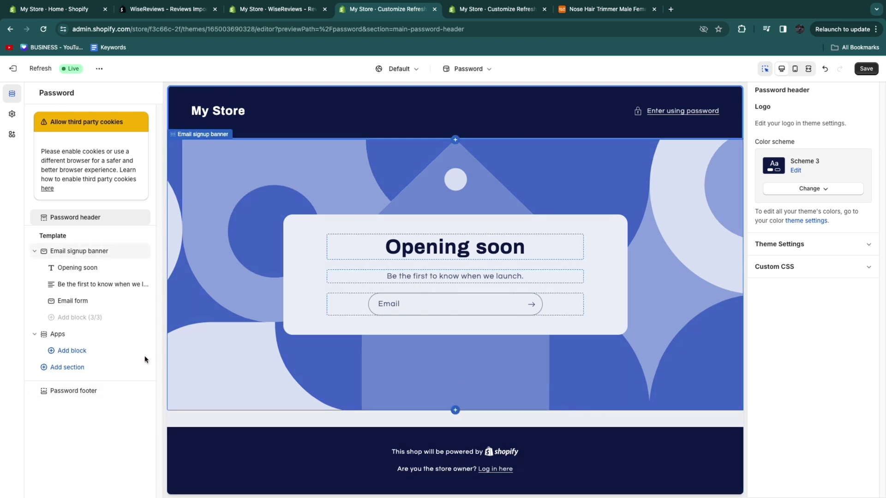
Add the Featured Reviews, Product Reviews and Star Rating app sections to the page
click(79, 368)
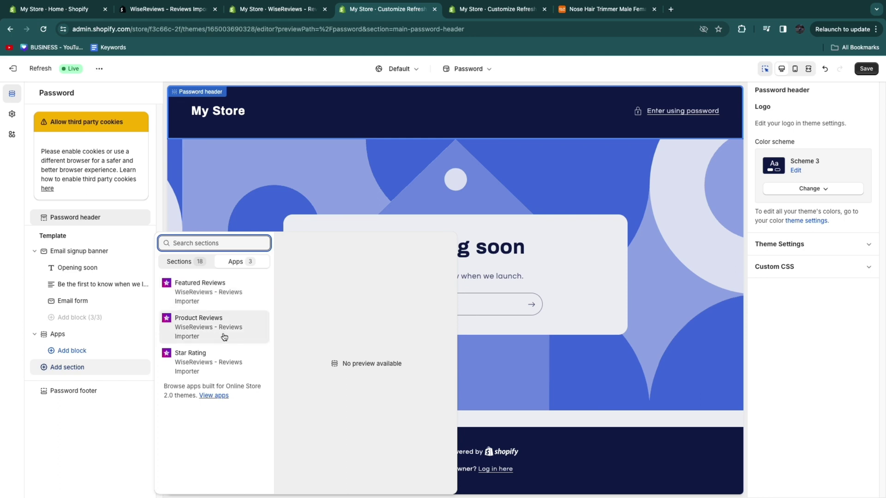
click(200, 287)
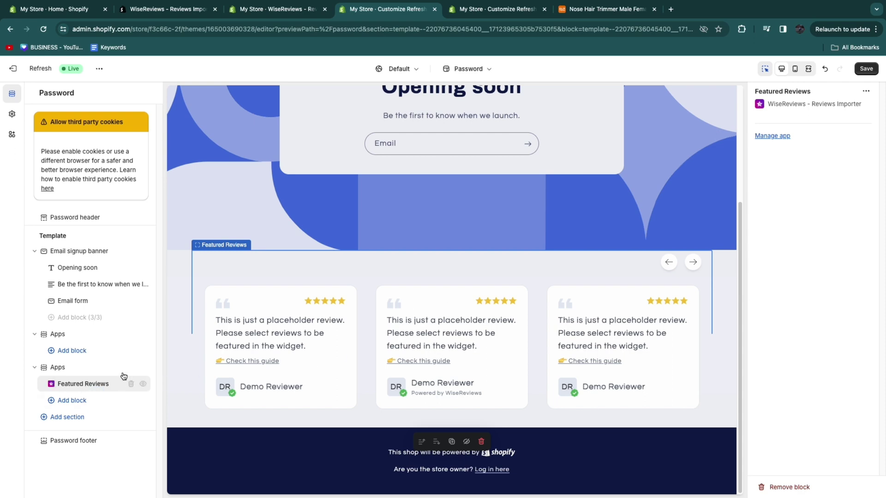
click(69, 417)
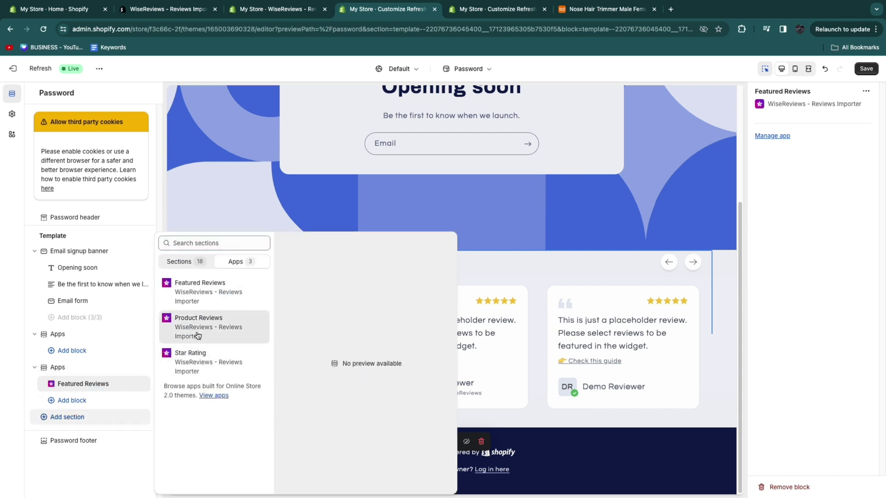
click(198, 337)
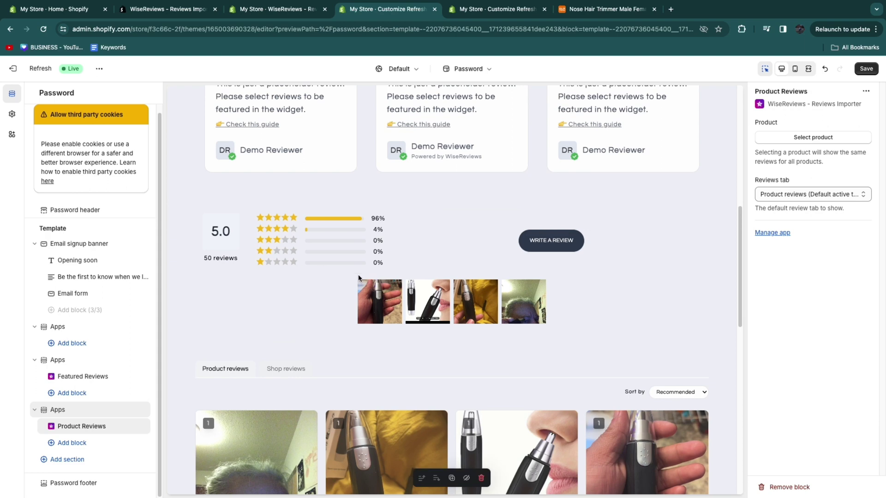
scroll(409, 300, down, 6)
scroll(409, 300, down, 1)
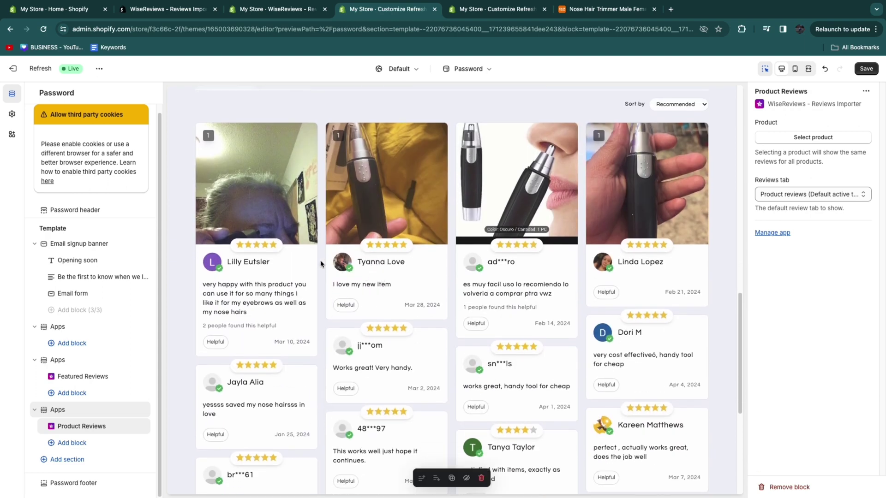
click(82, 457)
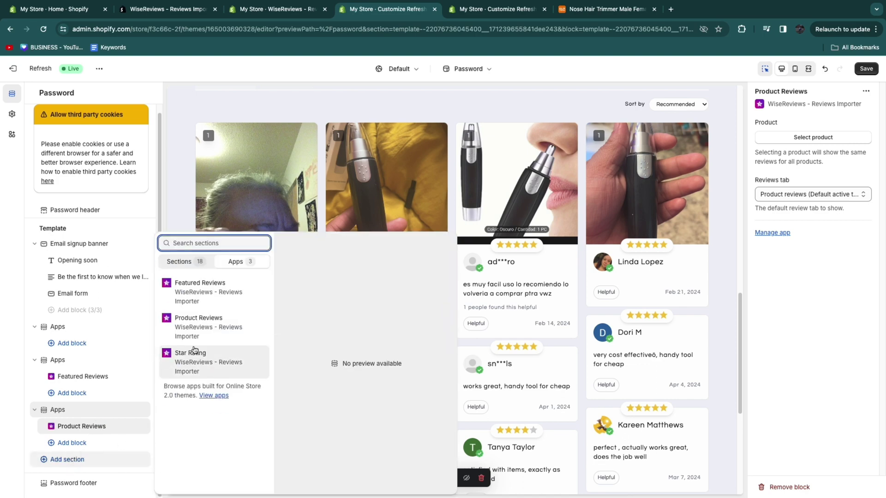
click(207, 364)
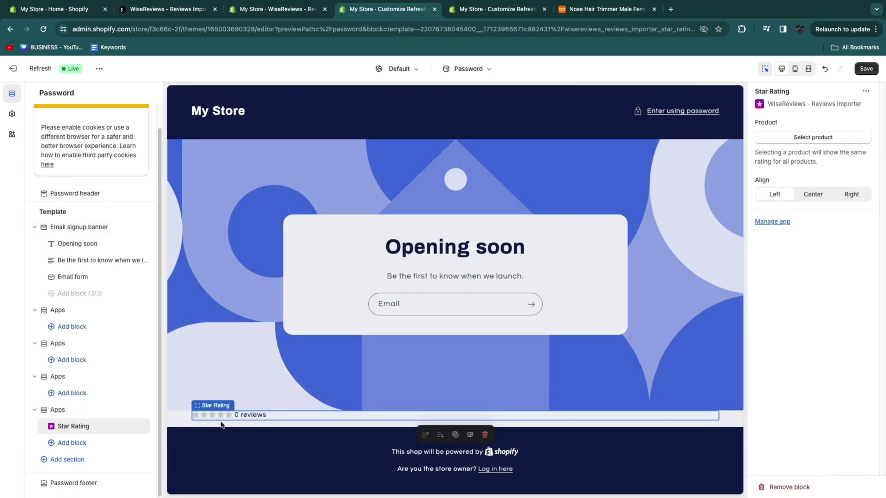
Link the Star Rating block to the scalp massager product
click(810, 138)
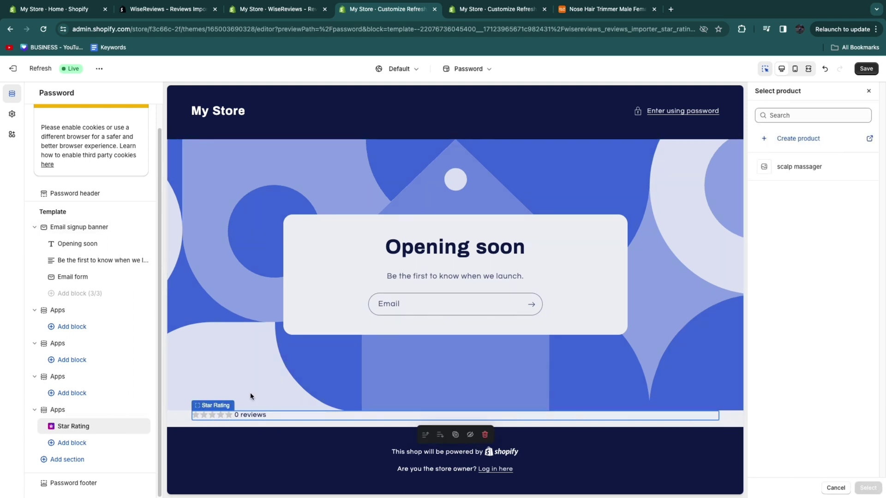
click(780, 169)
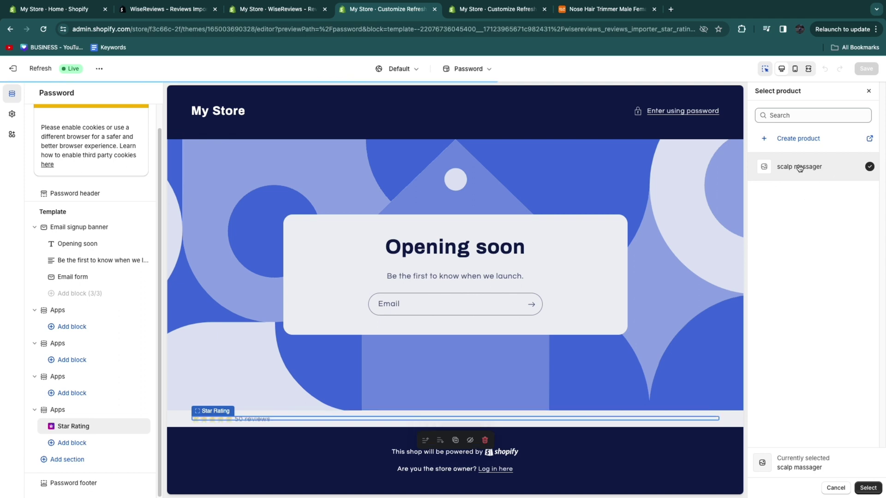
click(866, 488)
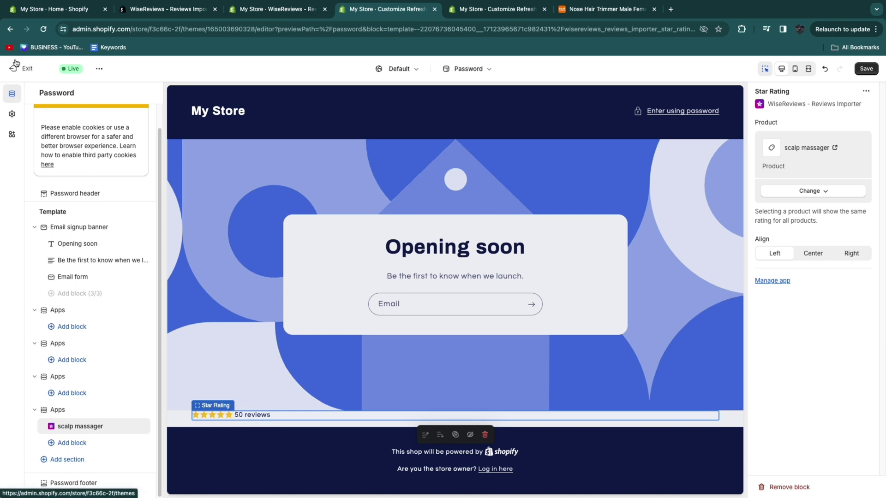
Save the theme, exit the editor, and go to WiseReviews' Review requests page, which is empty
click(866, 69)
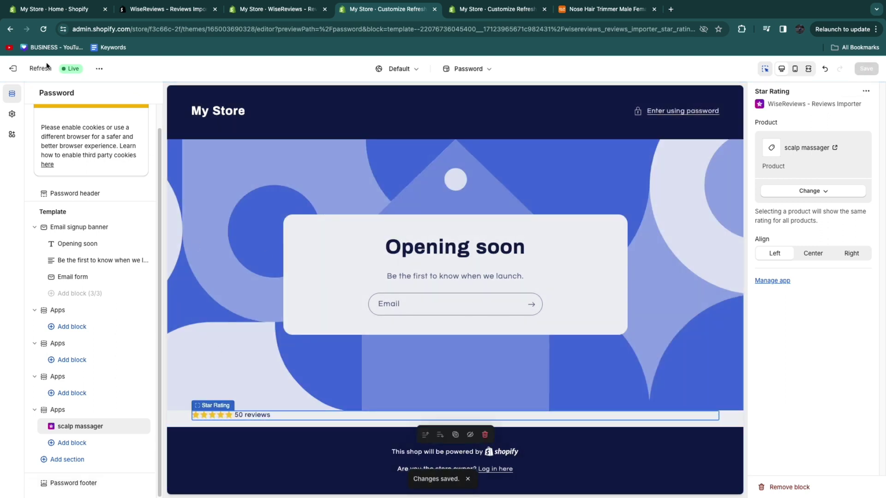
click(14, 69)
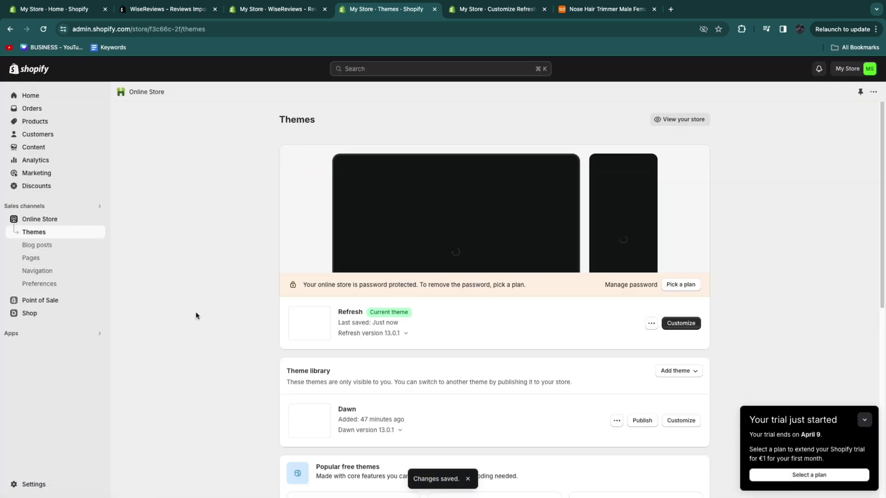
click(35, 335)
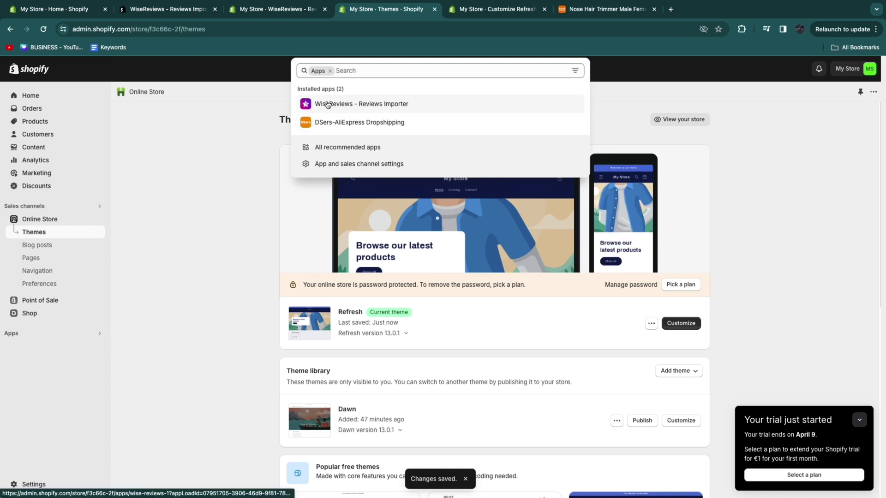
click(355, 104)
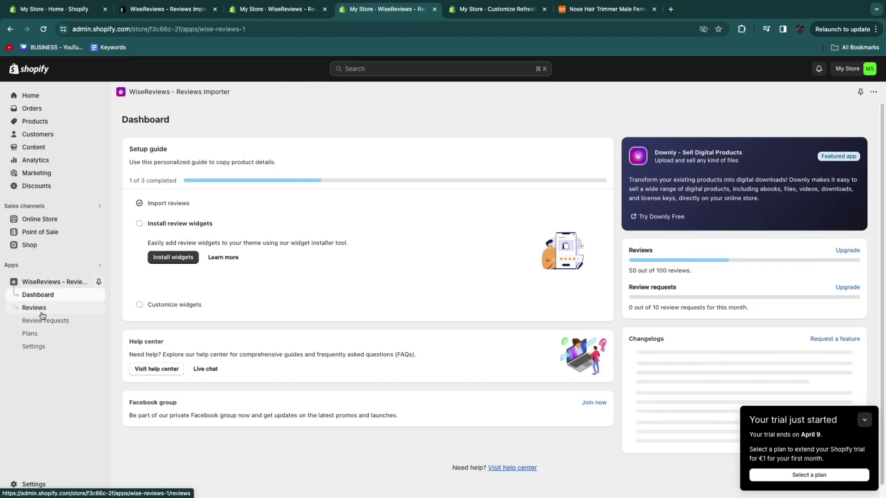
click(45, 321)
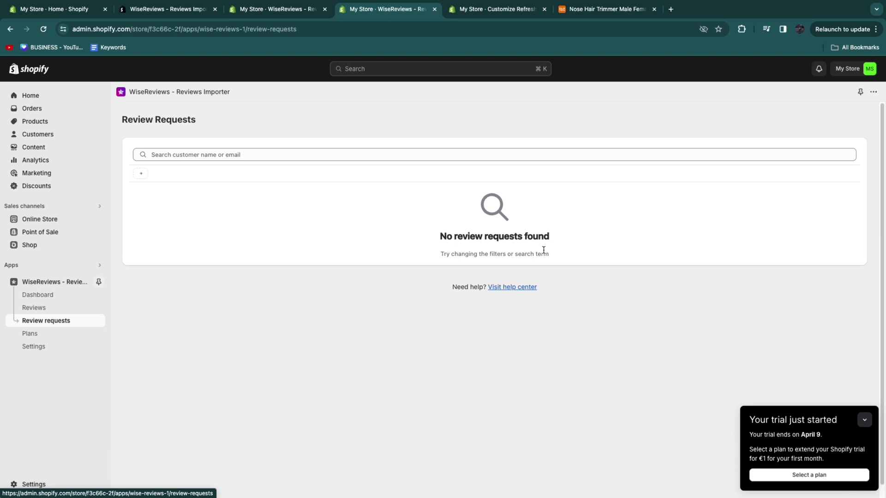
Browse the imported reviews list, selecting and deselecting the newest review
click(34, 308)
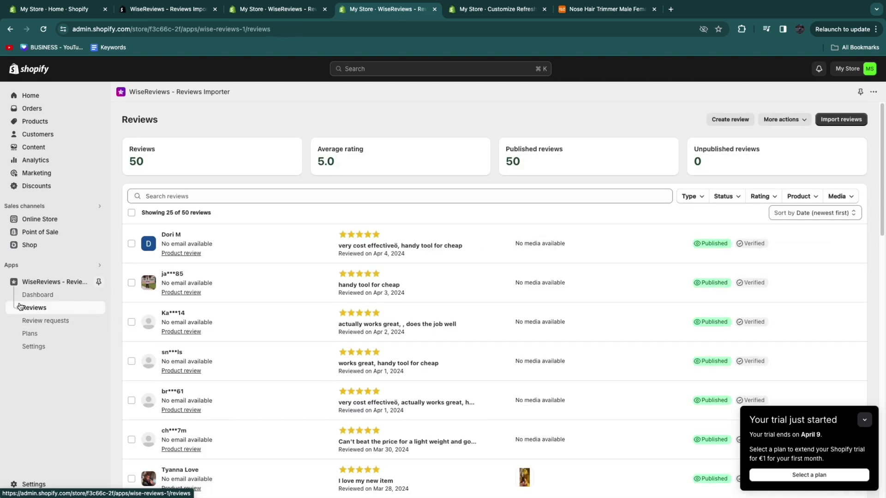
click(131, 244)
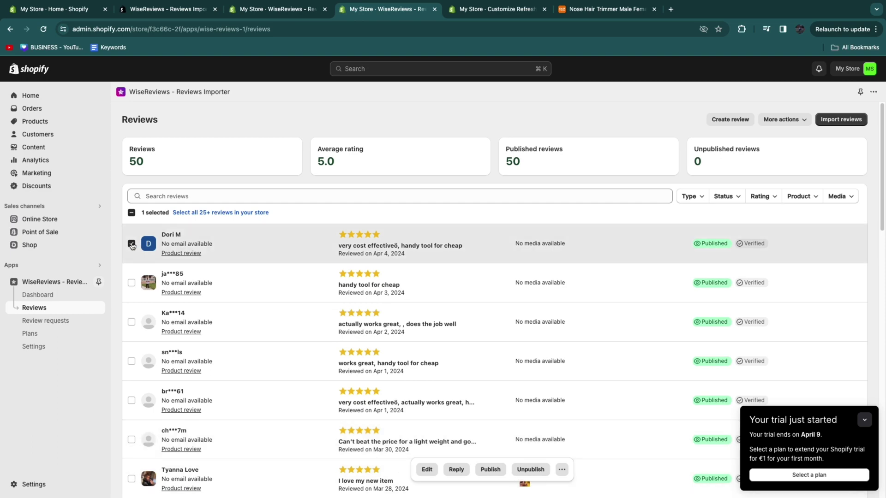
click(131, 245)
scroll(390, 258, down, 15)
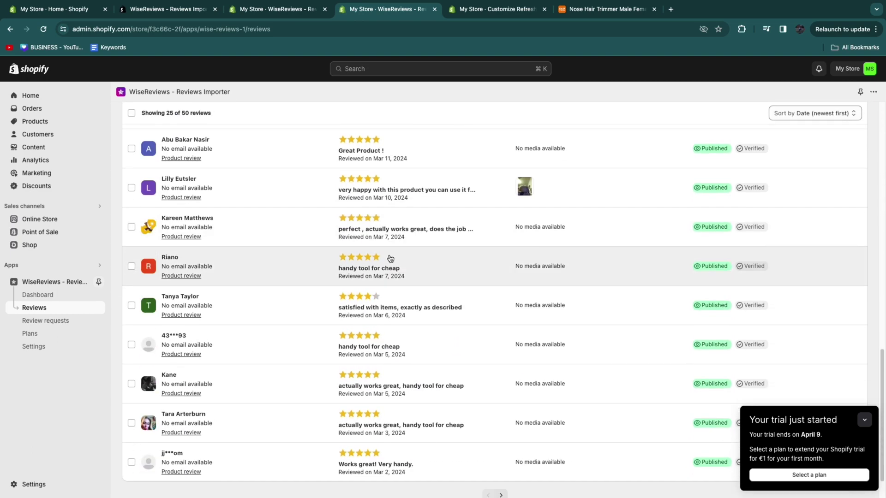
scroll(376, 247, down, 3)
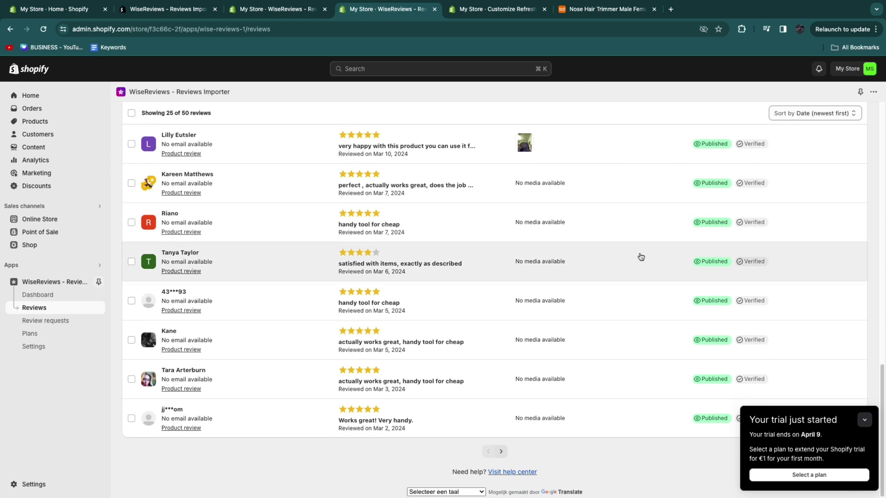
scroll(884, 453, up, 15)
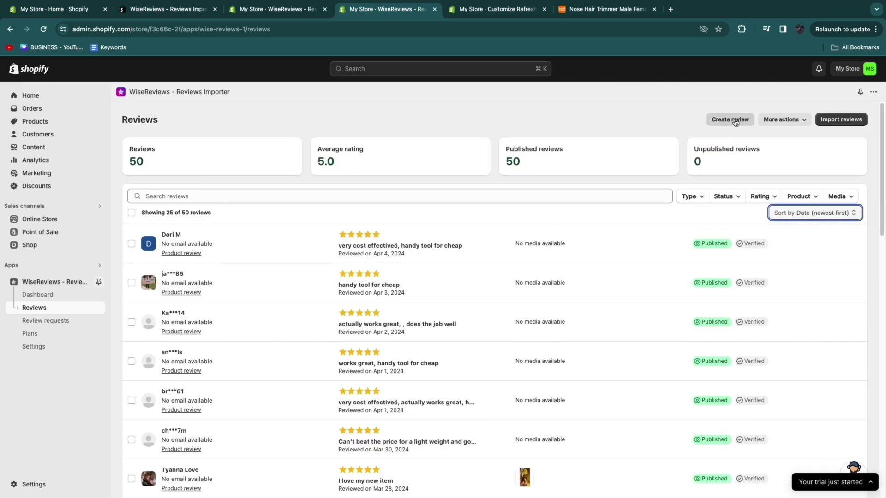
Look over the manual Create review form, then view the Free, Standard and Plus plans
click(735, 121)
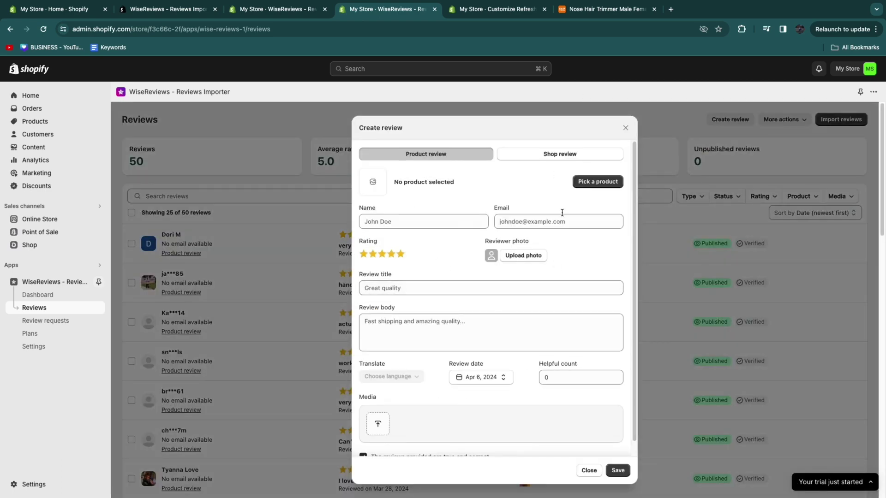
scroll(422, 292, down, 1)
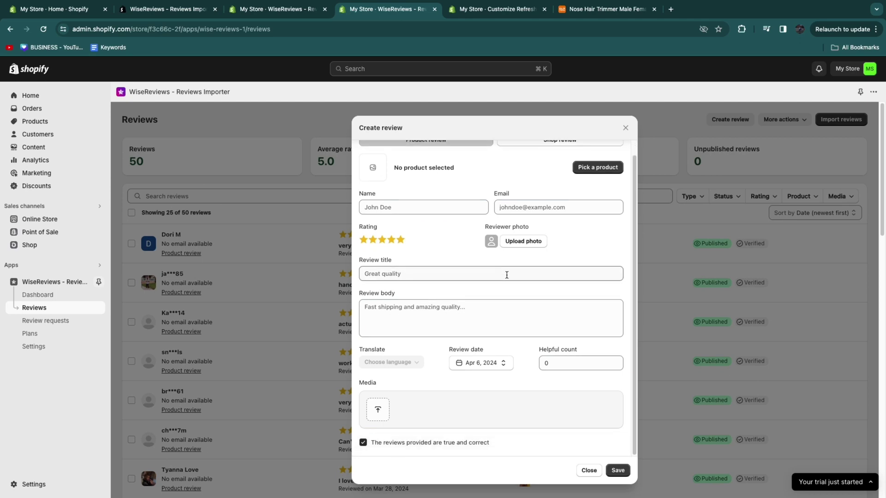
click(42, 337)
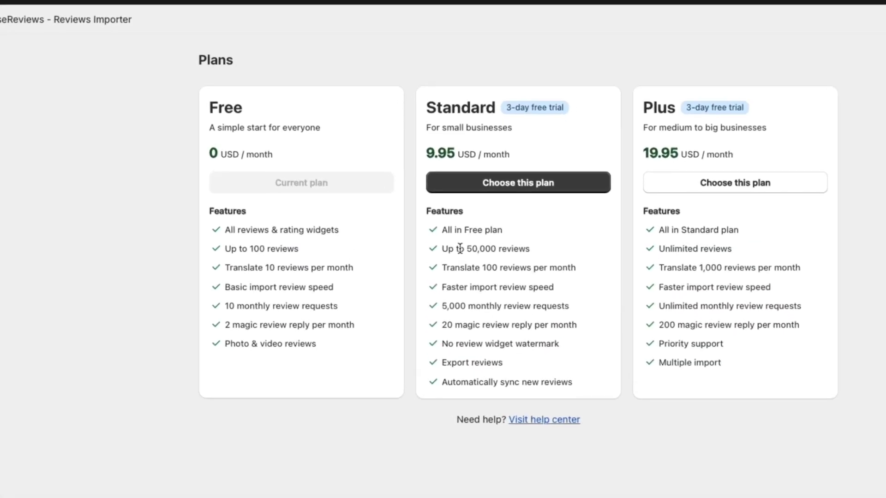
drag(460, 249, 579, 268)
click(669, 285)
drag(659, 268, 797, 274)
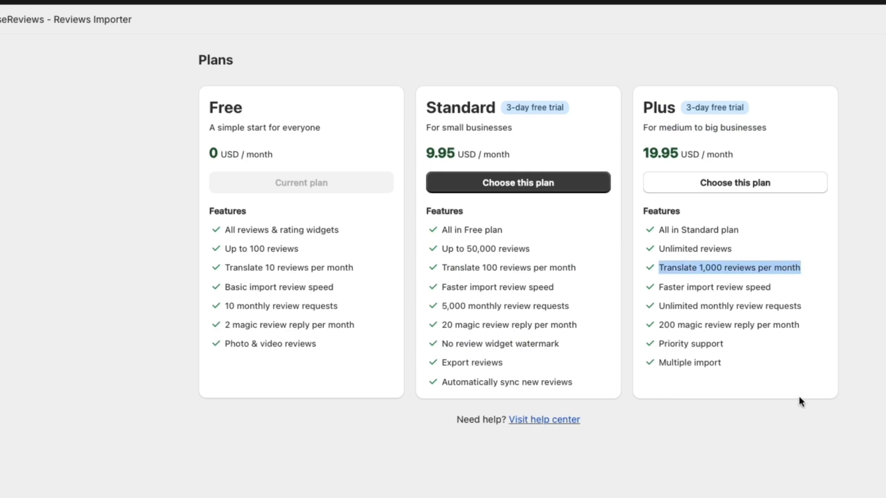
drag(659, 325, 797, 329)
click(795, 349)
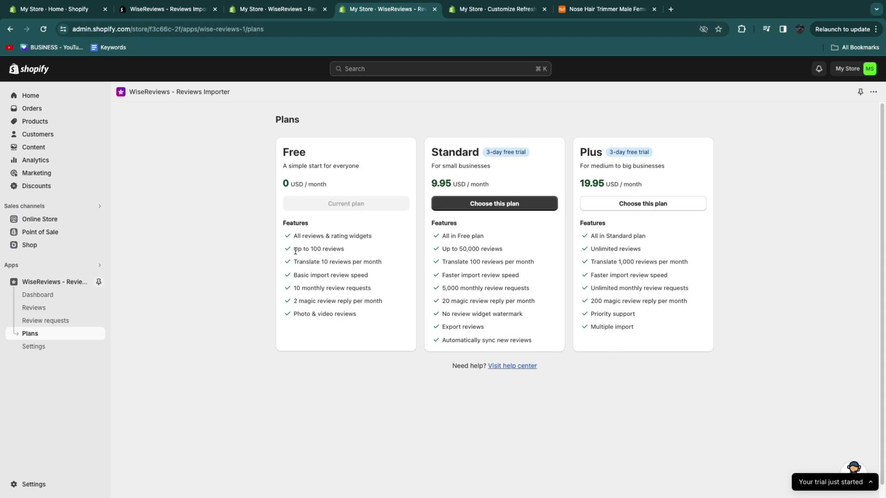
drag(293, 251, 345, 253)
click(255, 265)
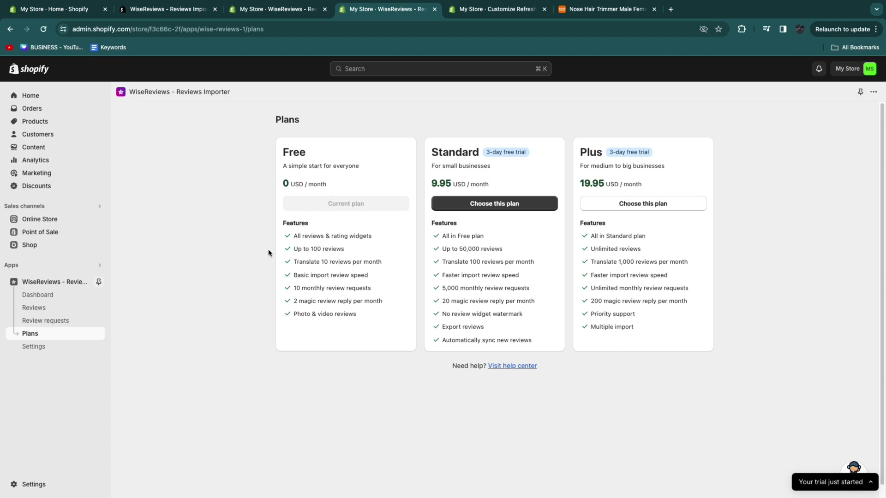